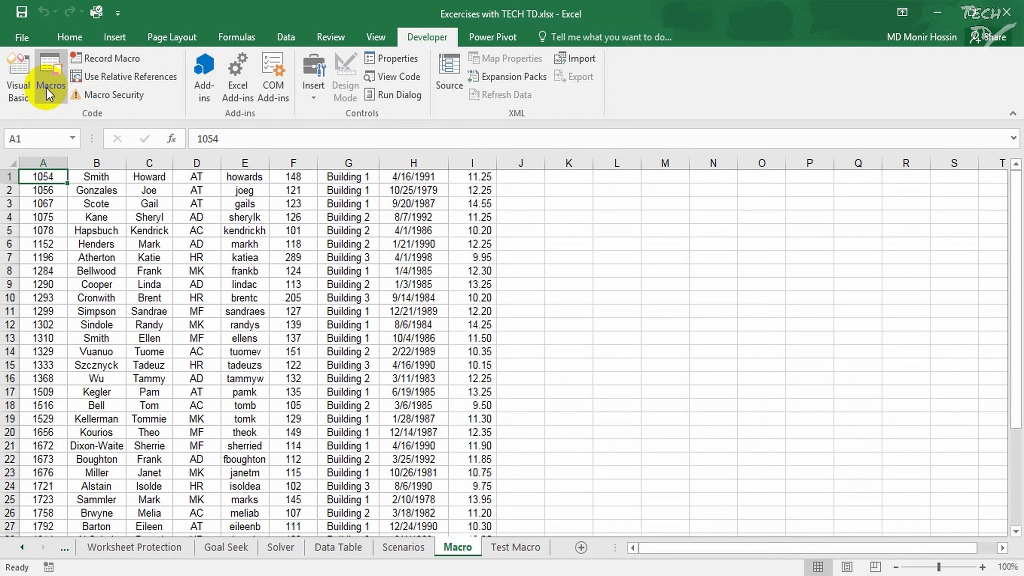
Set up a new macro recording named Monthly-format with j as its Ctrl shortcut letter
left_click(117, 59)
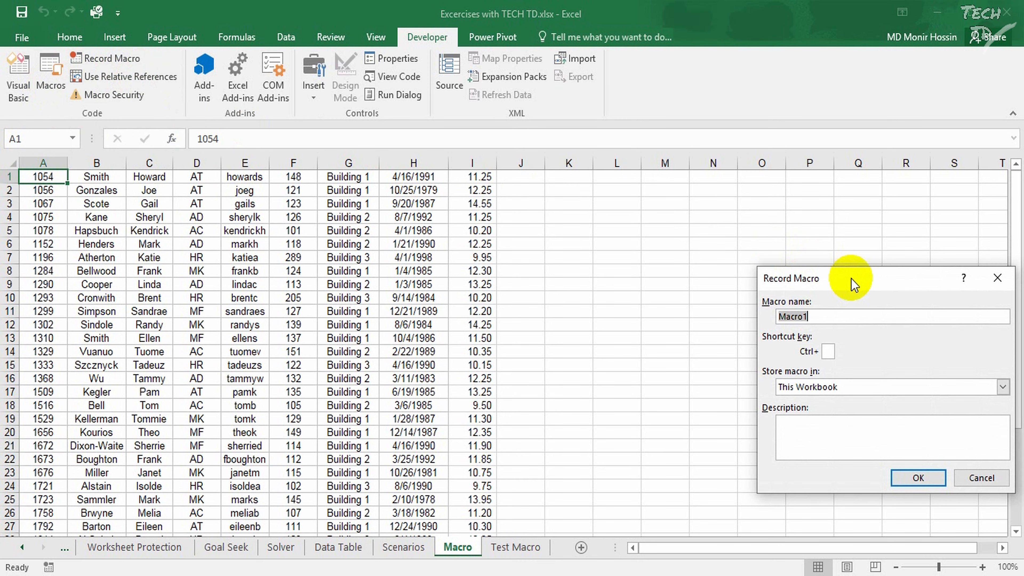
left_click_drag(845, 279, 483, 193)
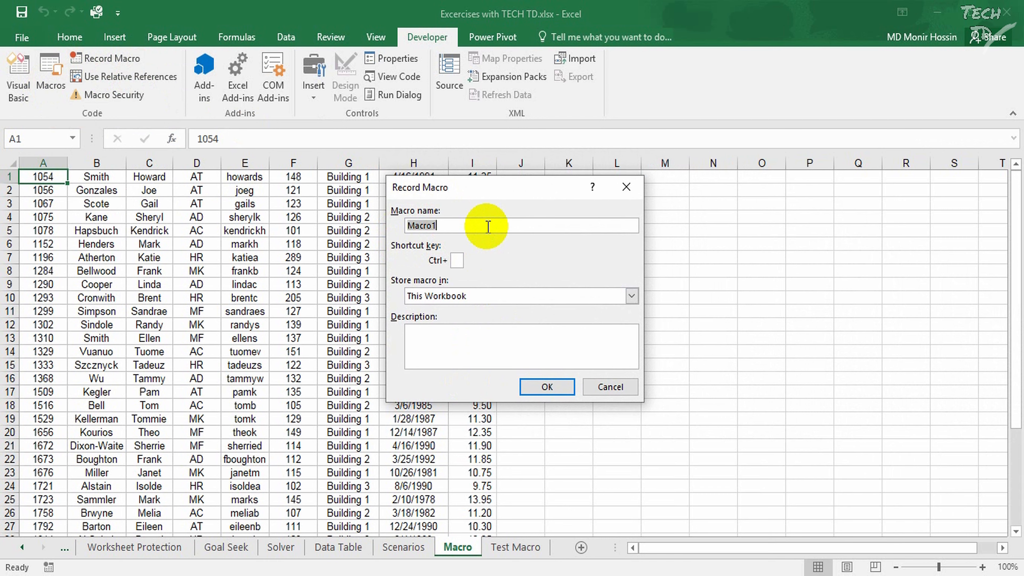
type("Monthly -format")
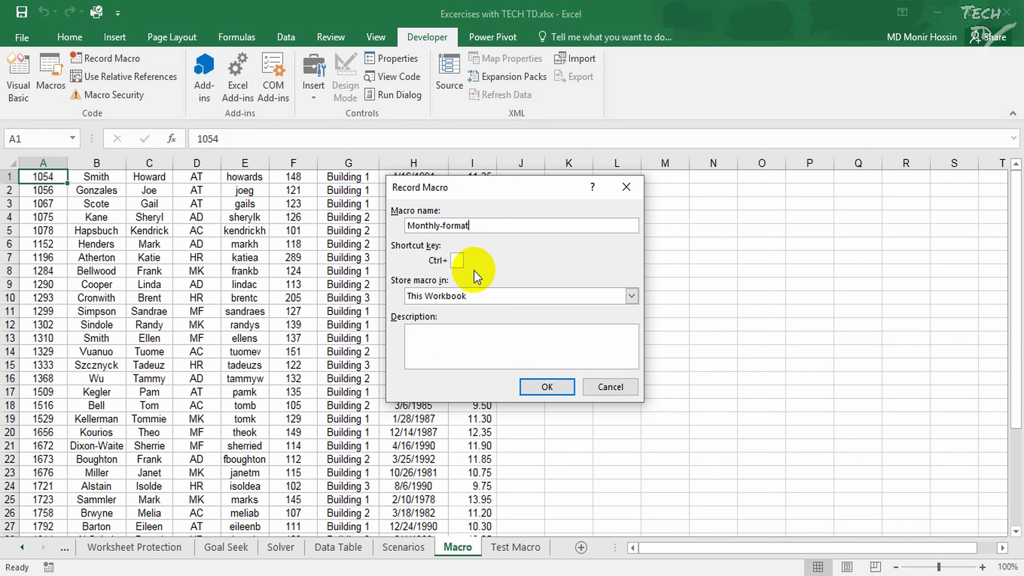
left_click(457, 260)
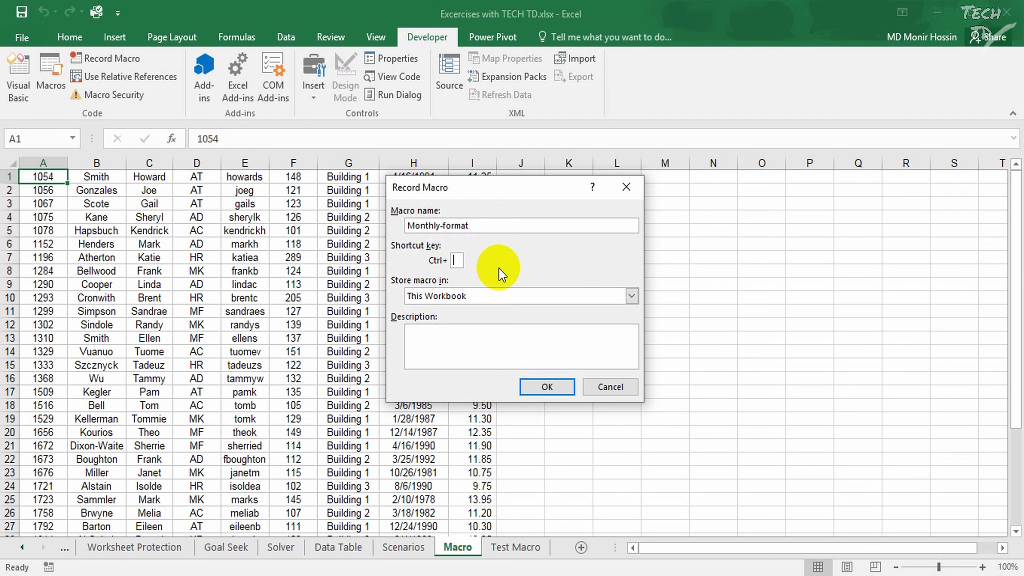
type("j")
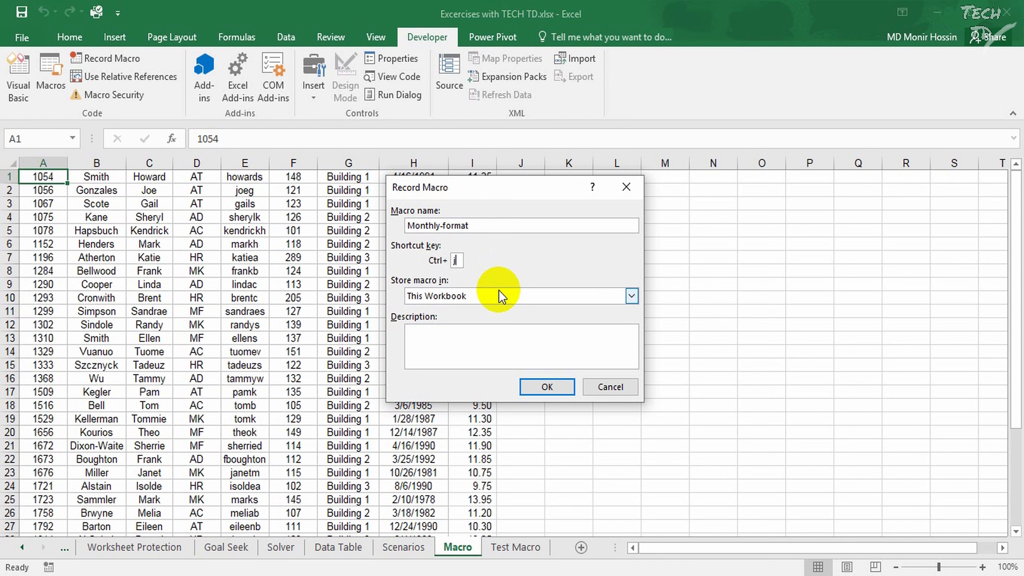
Store the macro in This Workbook with the description "This is a monthly salersperson details formating macro." and submit the settings
left_click(499, 290)
left_click(500, 278)
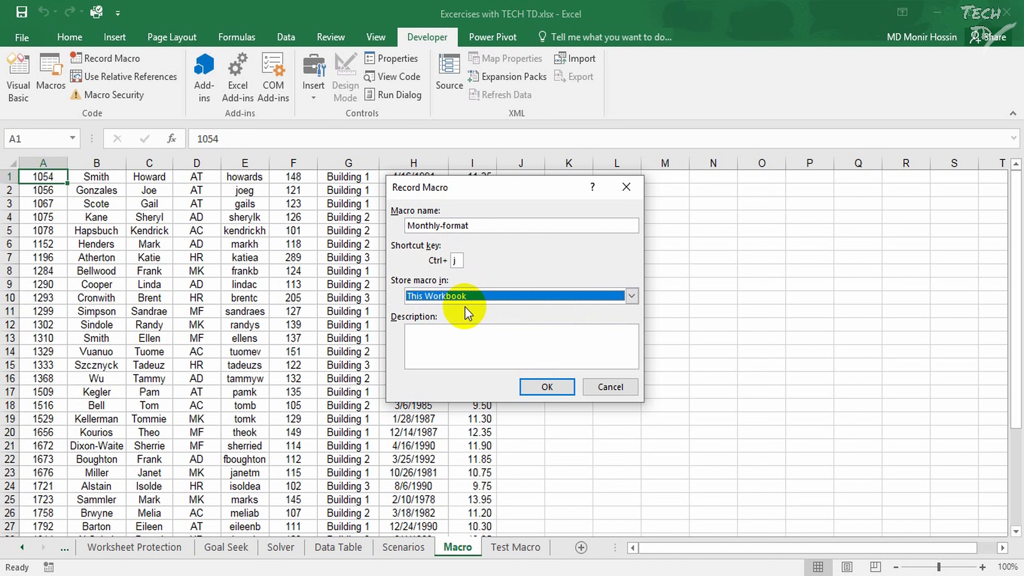
left_click(631, 296)
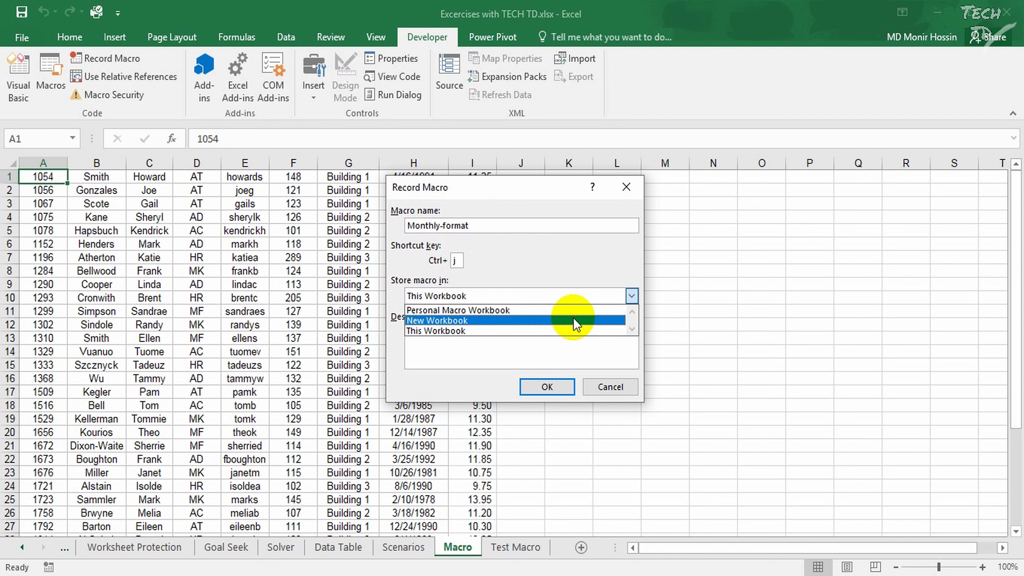
left_click(544, 334)
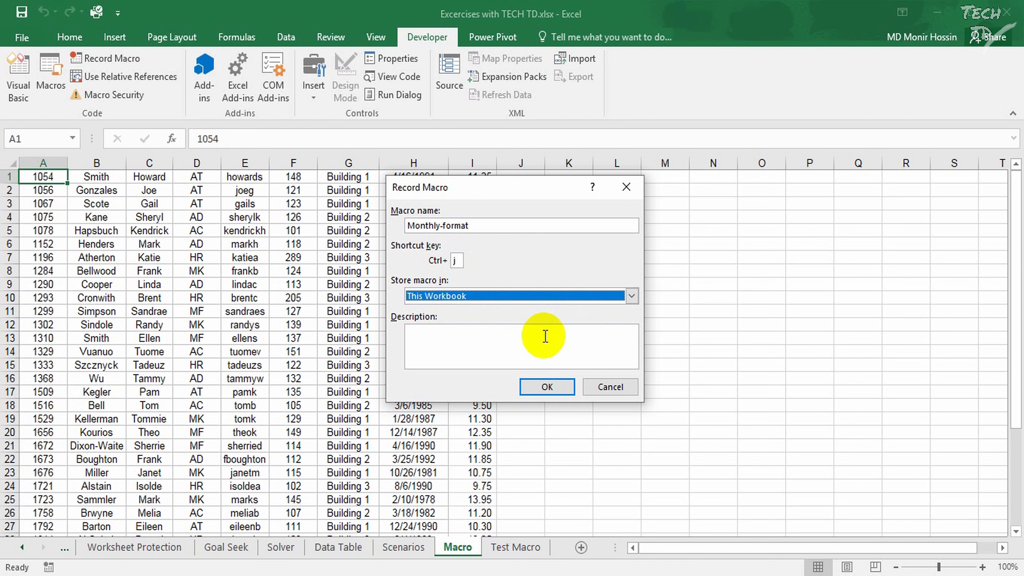
left_click(545, 335)
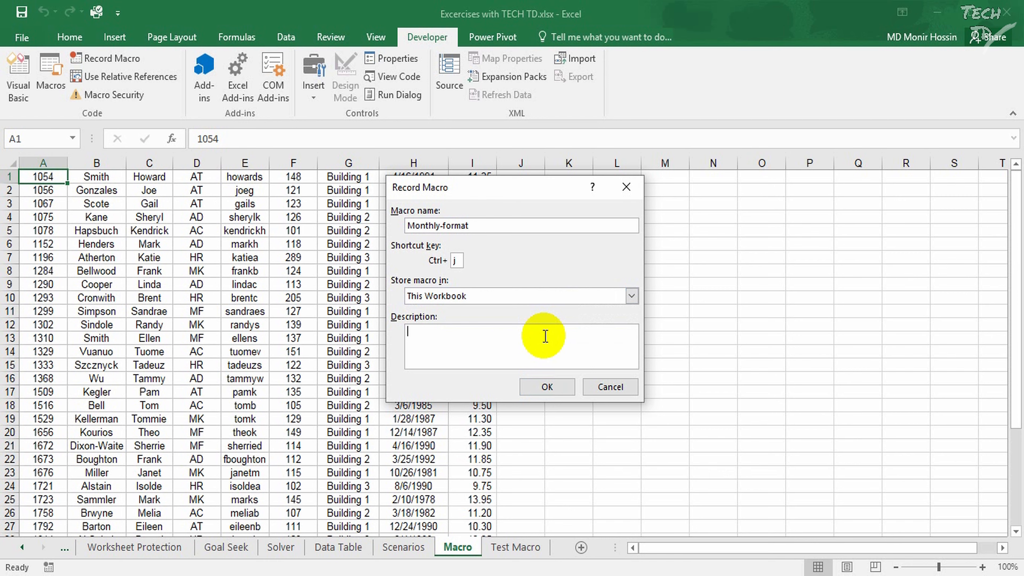
type("This is a mont")
type("hly salersper")
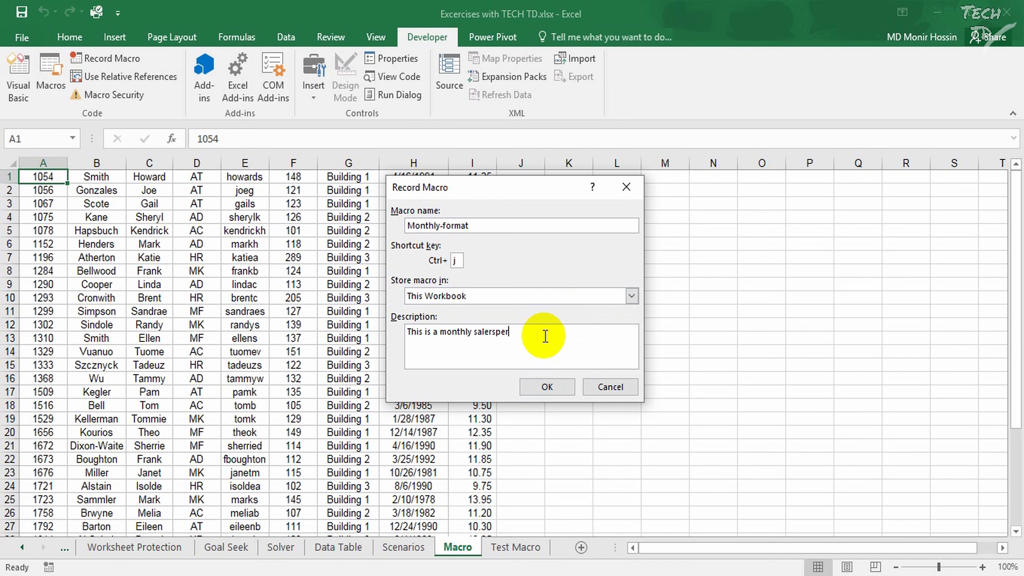
type("son details formating macro.")
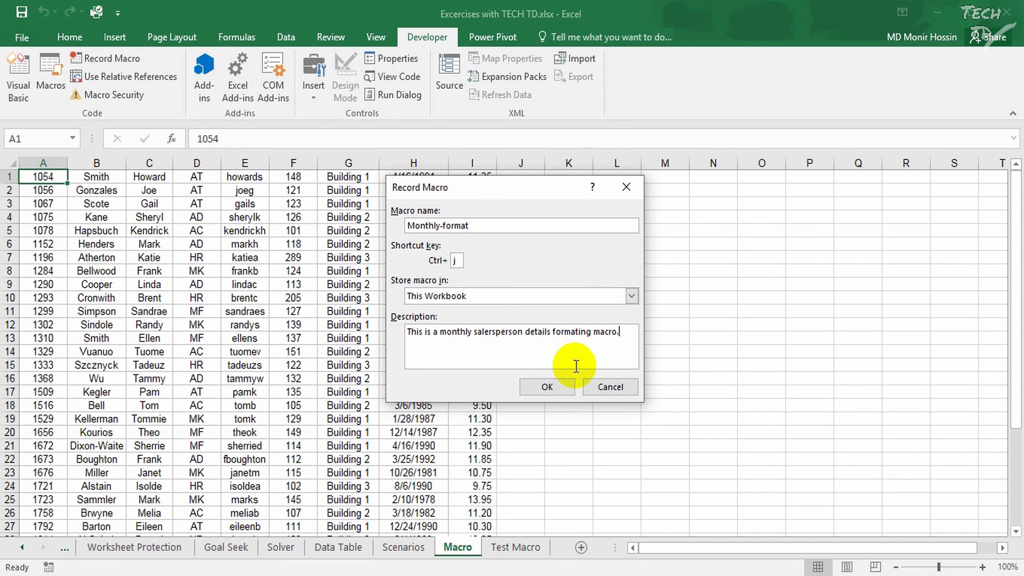
left_click(557, 391)
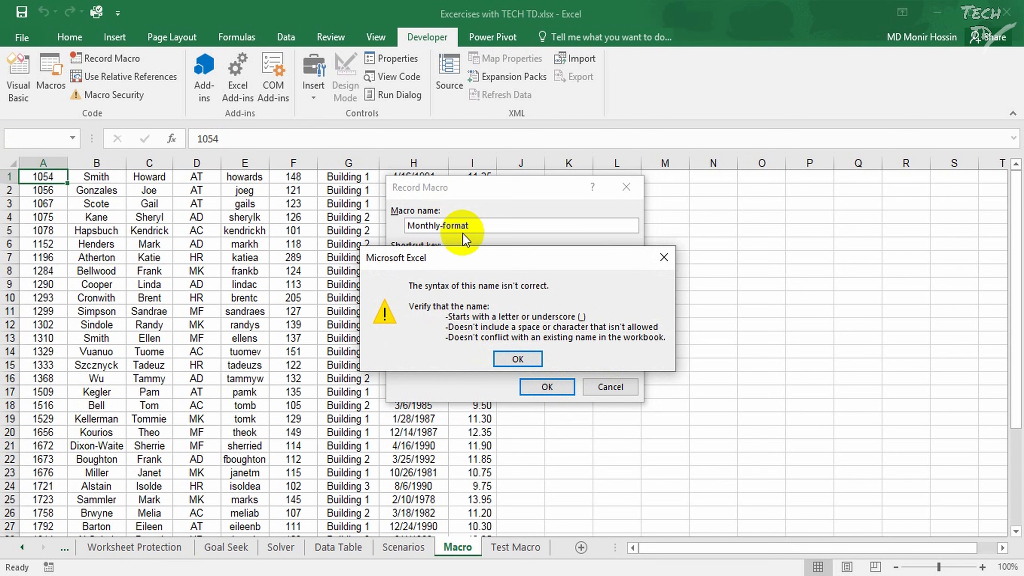
Correct the macro name to Monthly_format and start recording
left_click(516, 357)
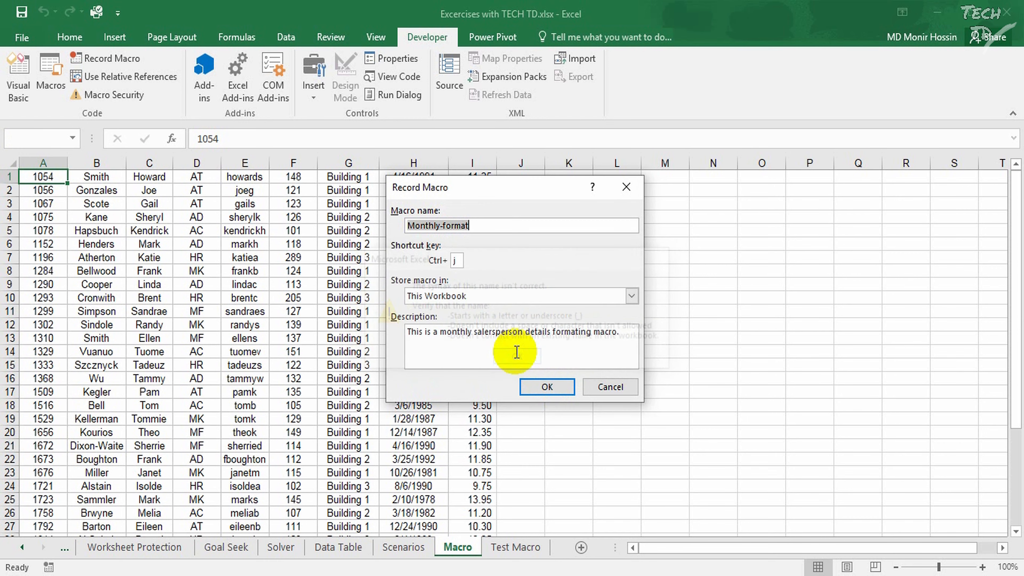
left_click(442, 222)
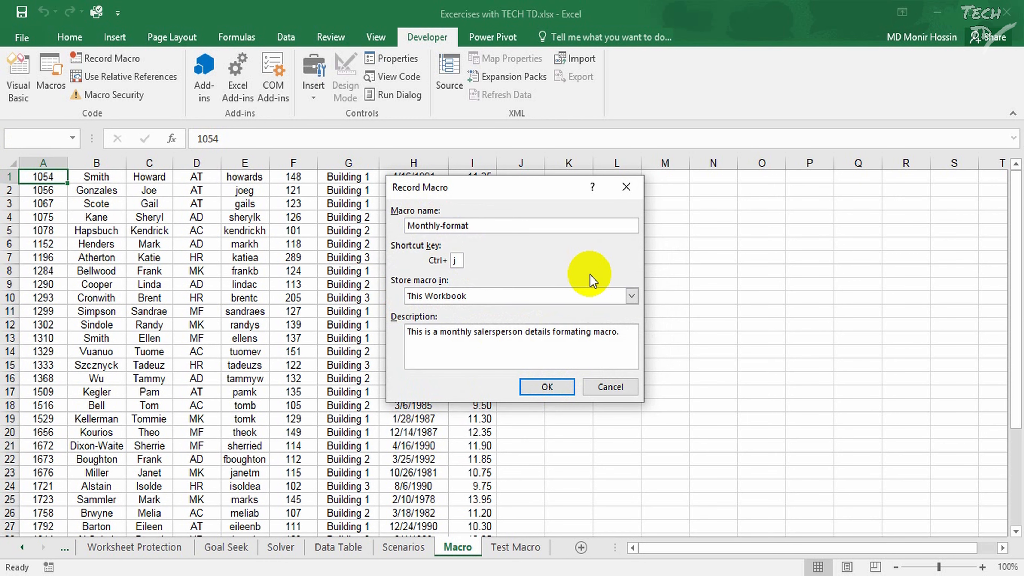
key("BackSpace")
type("_")
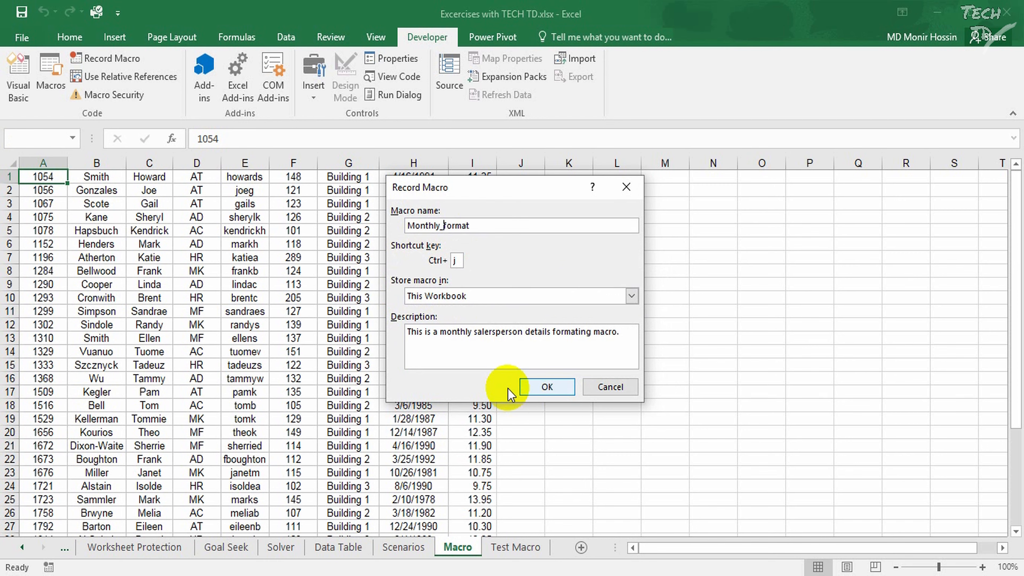
left_click(547, 388)
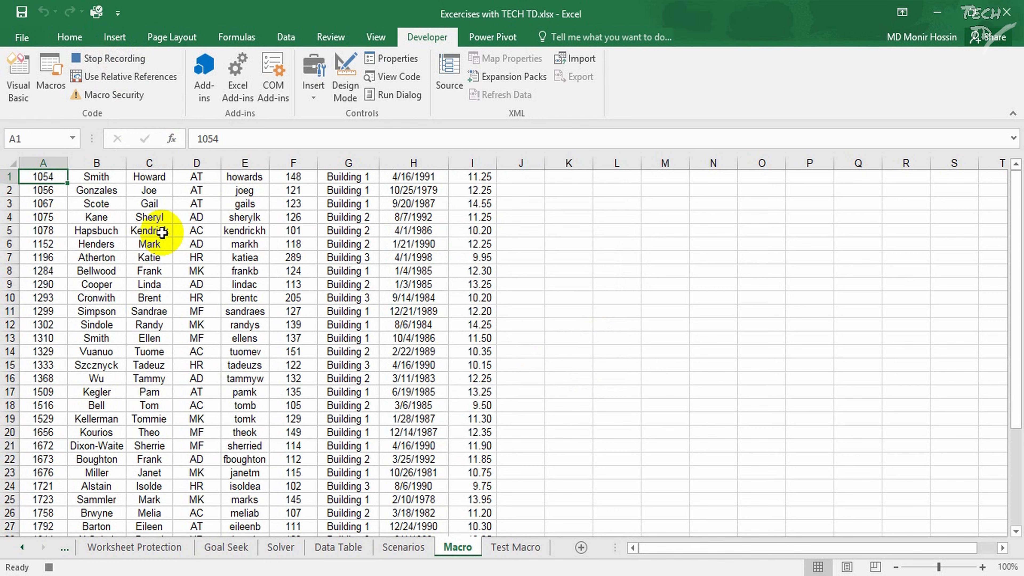
Insert a blank row above the first data row and make A1 the active cell
left_click(1, 176)
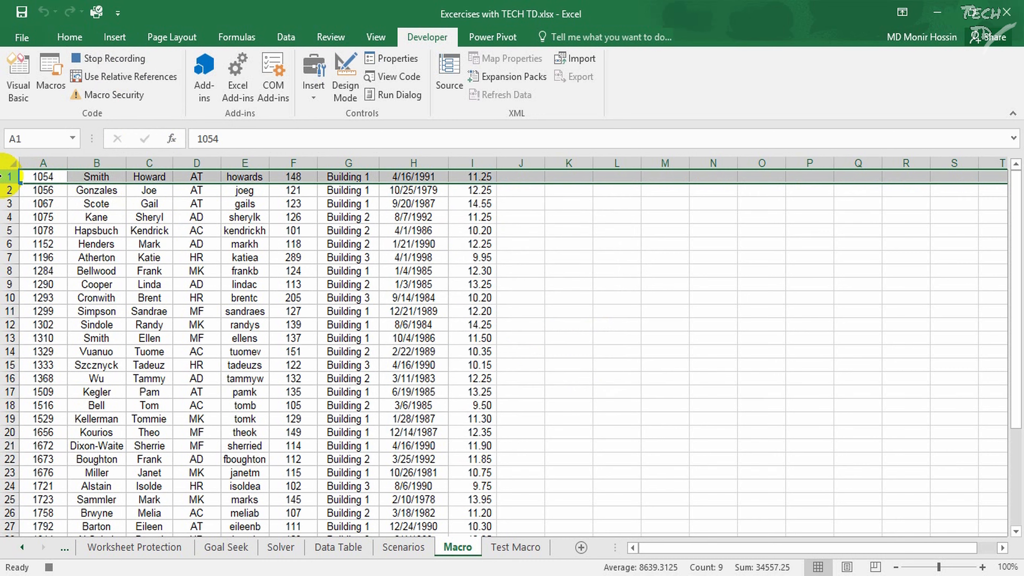
key("ctrl+shift+plus")
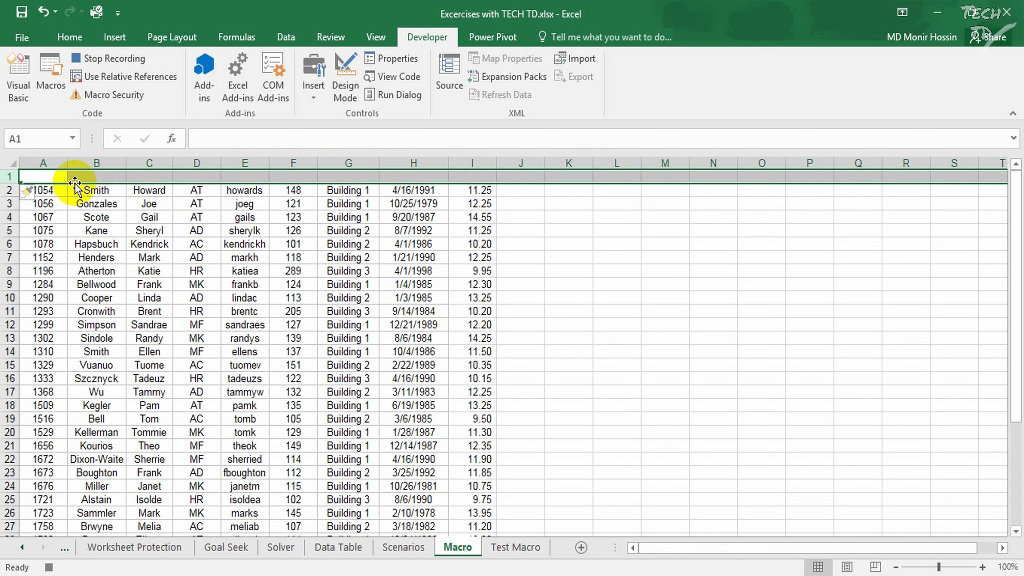
left_click(64, 178)
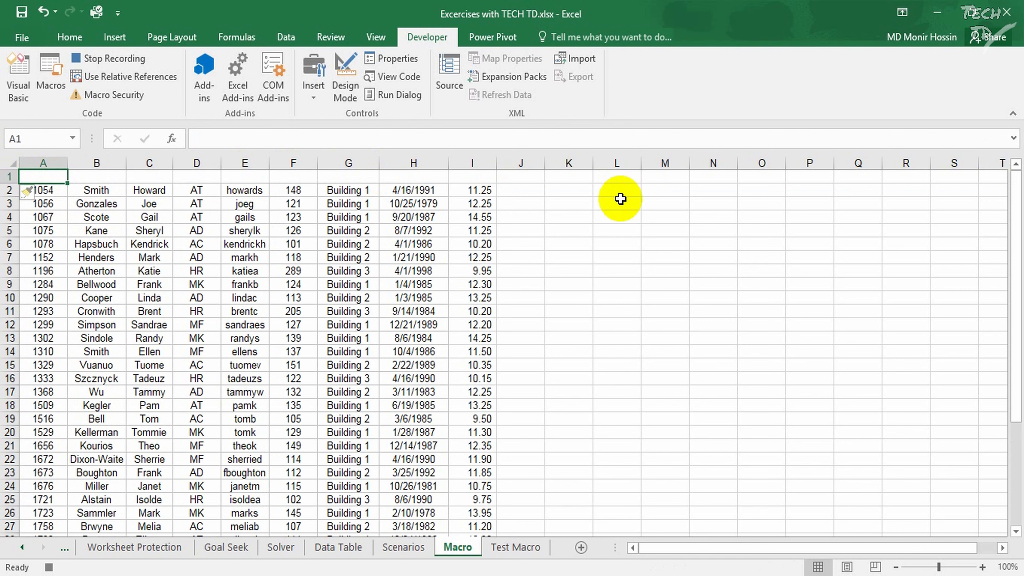
Enter the column headers ID, First Name, Last Name and Dept in cells A1 to D1
type("ID")
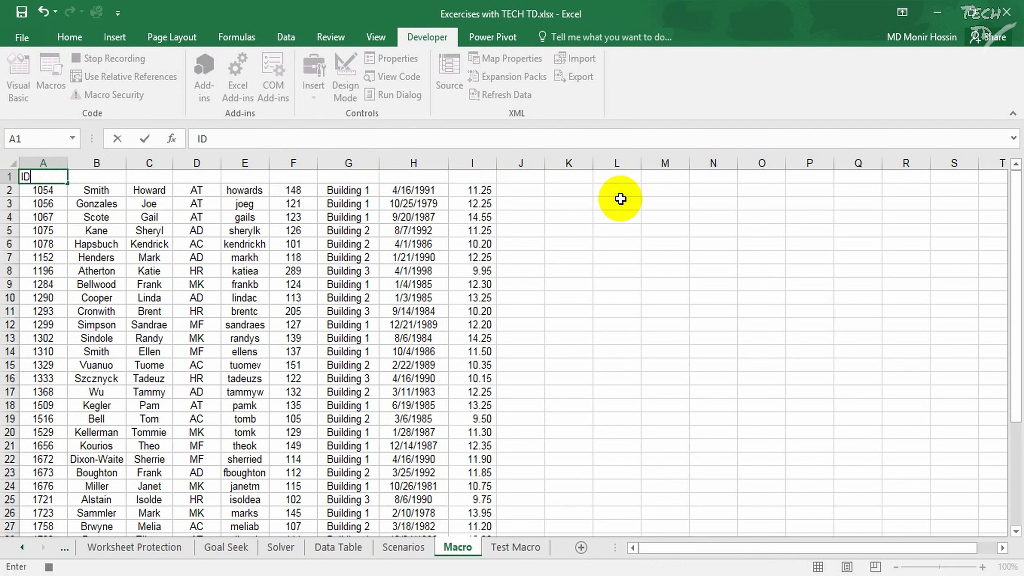
key("Tab")
type("F")
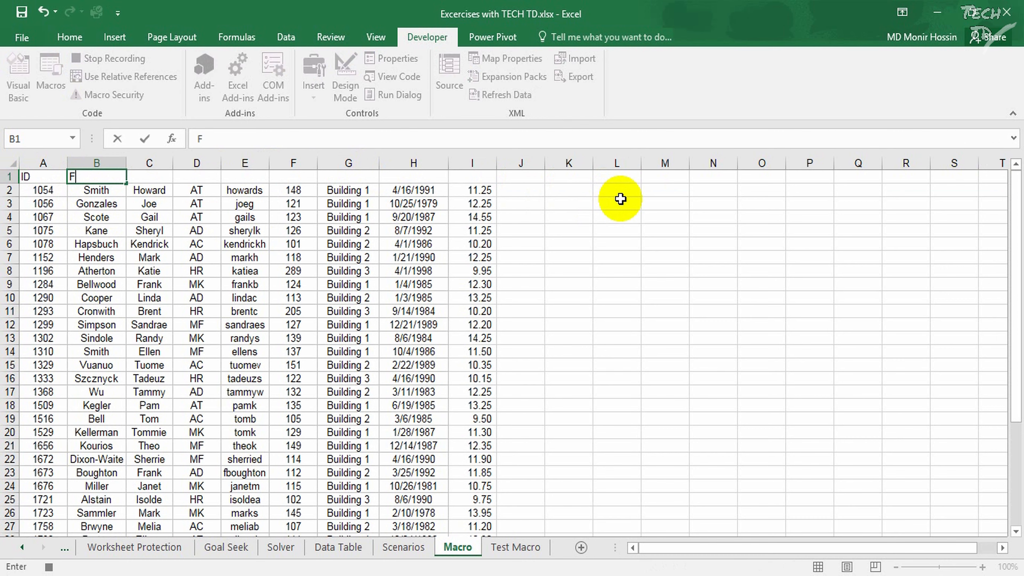
type("irst Name")
key("Tab")
type("Las")
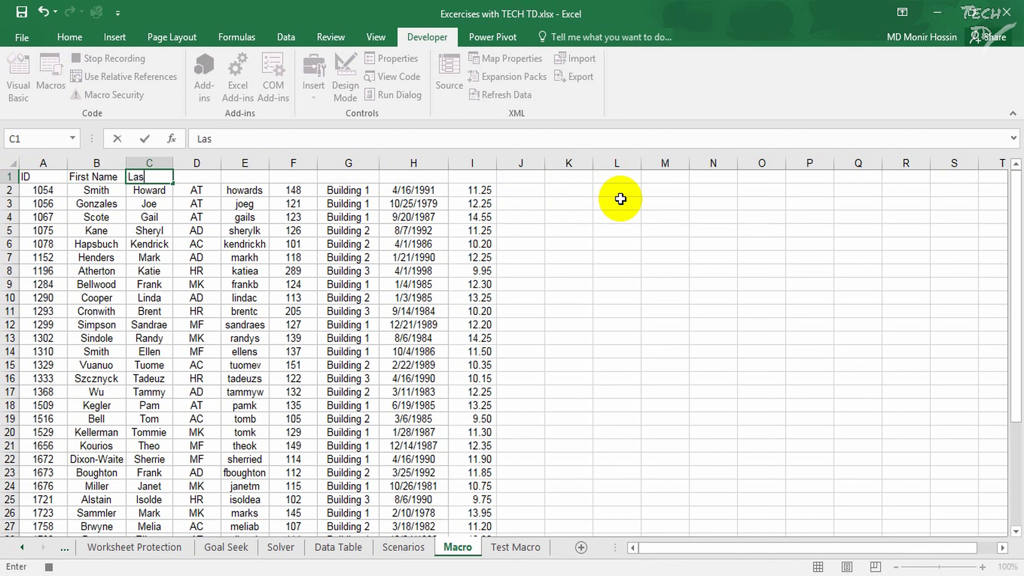
type("t Name")
key("Tab")
type("Dept")
key("Tab")
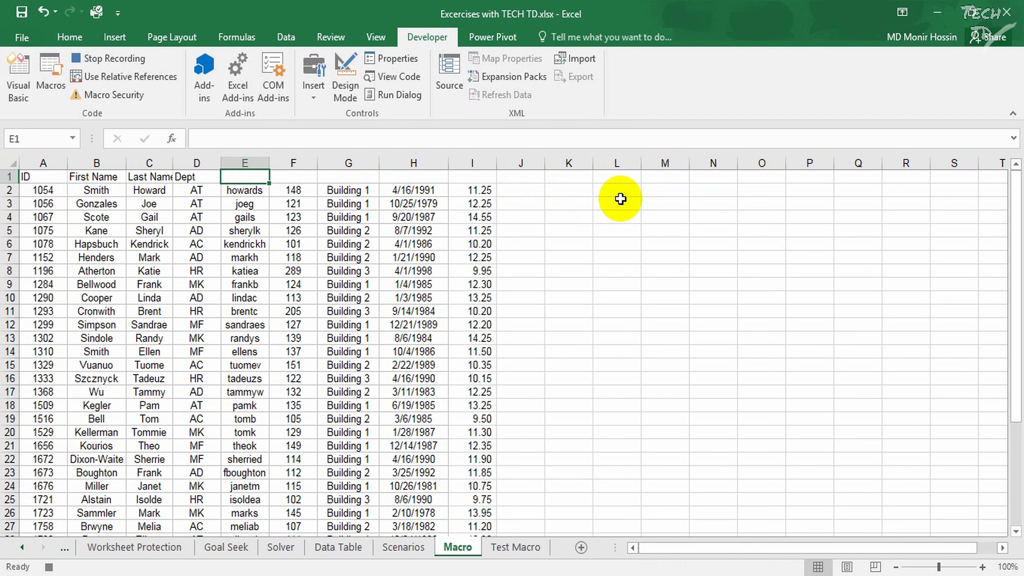
Enter the column headers Sec, Ext, location, Hiring Date and Salary in cells E1 to I1
type("Sec")
key("Tab")
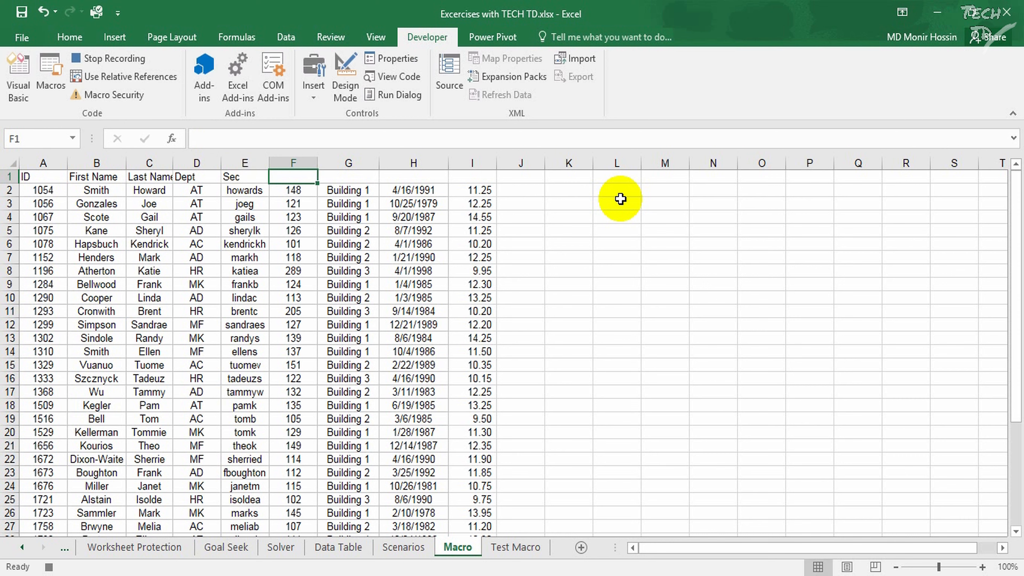
type("E")
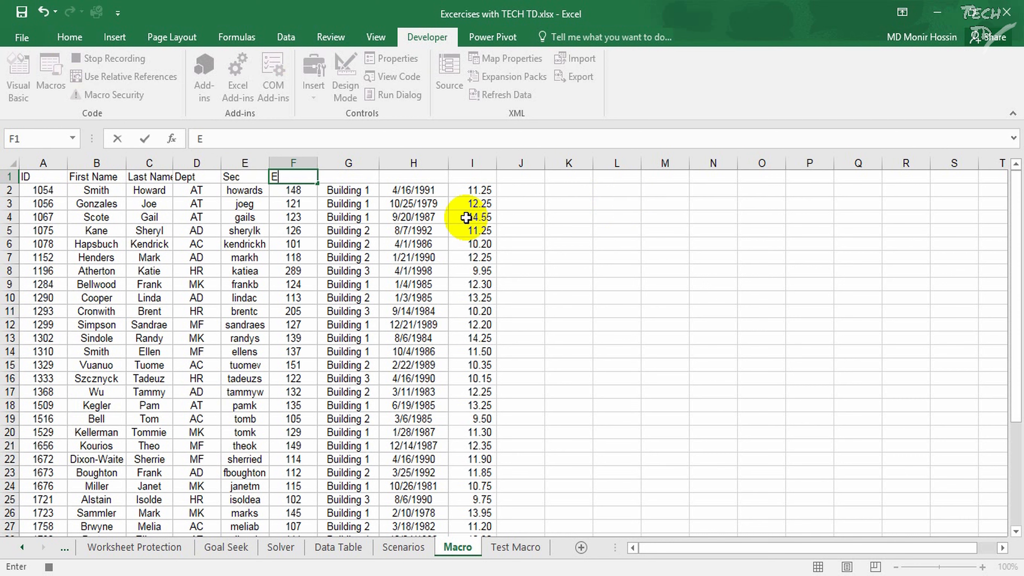
type("xt")
key("Tab")
type("location")
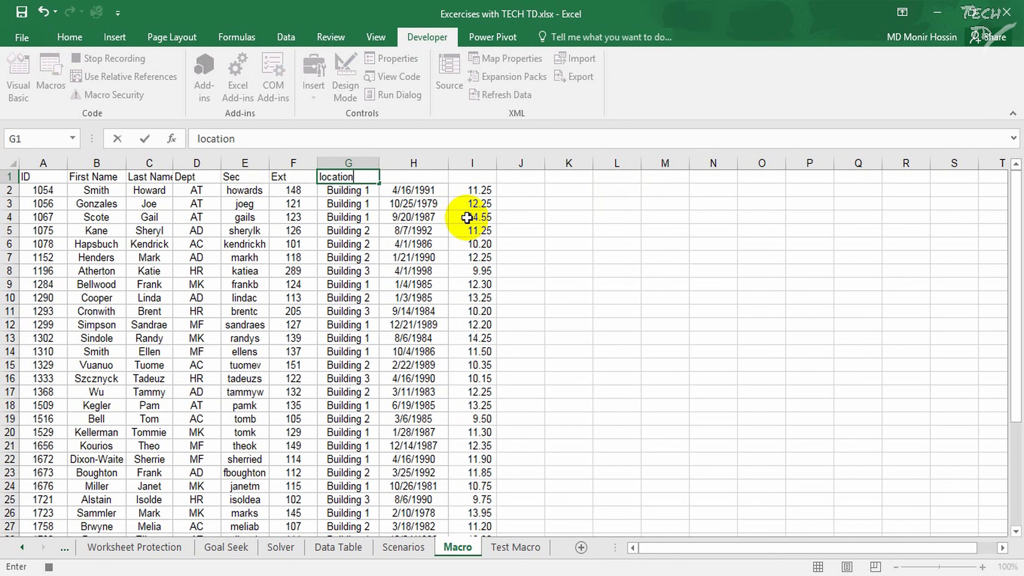
key("Tab")
type("Hir")
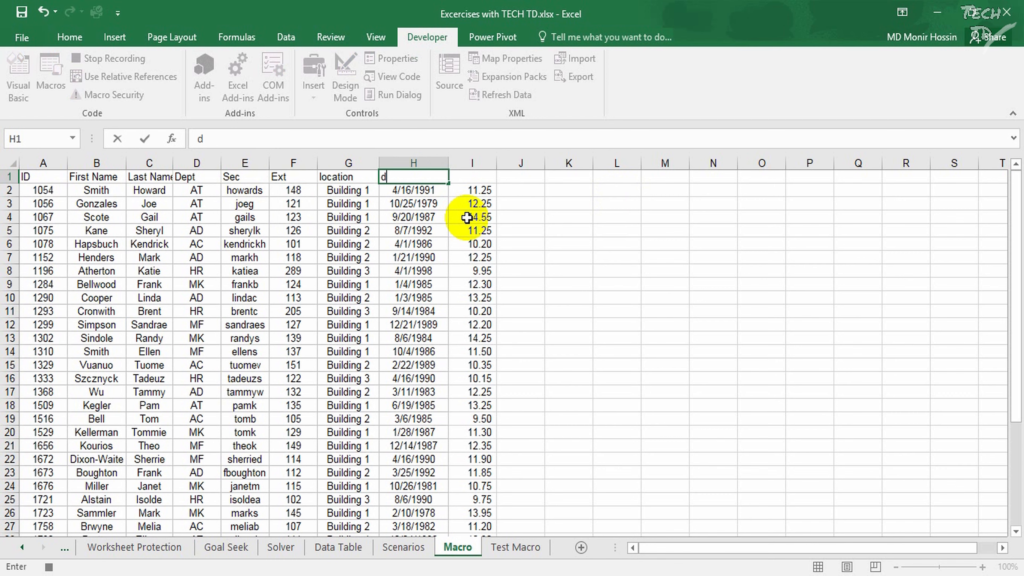
type("ing Date")
key("Tab")
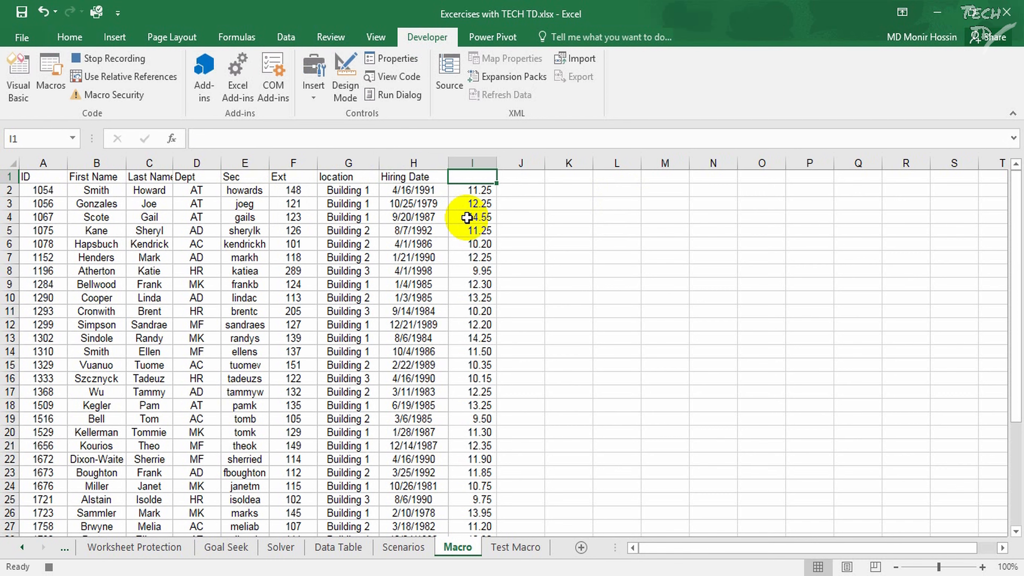
type("Salary")
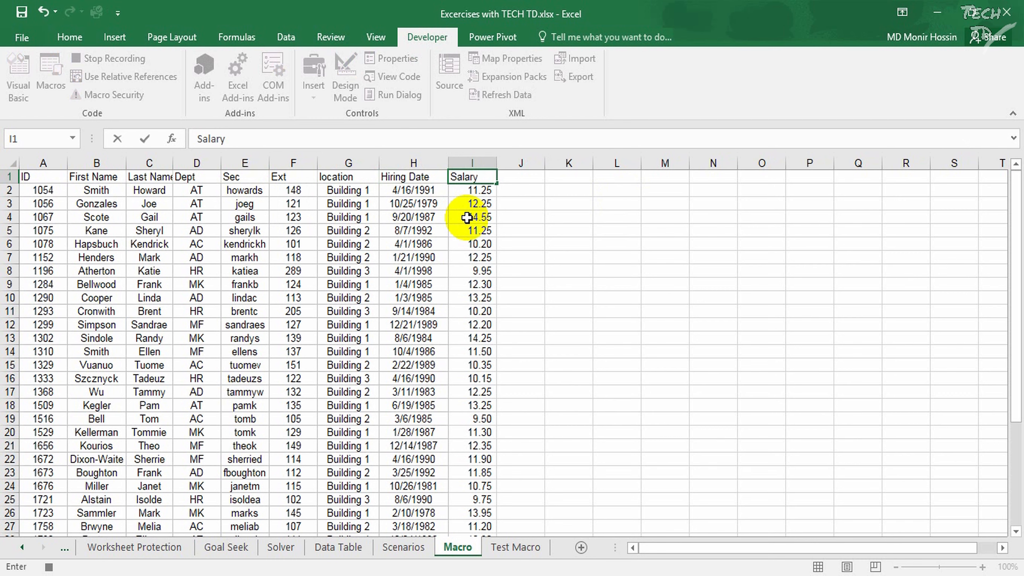
key("Tab")
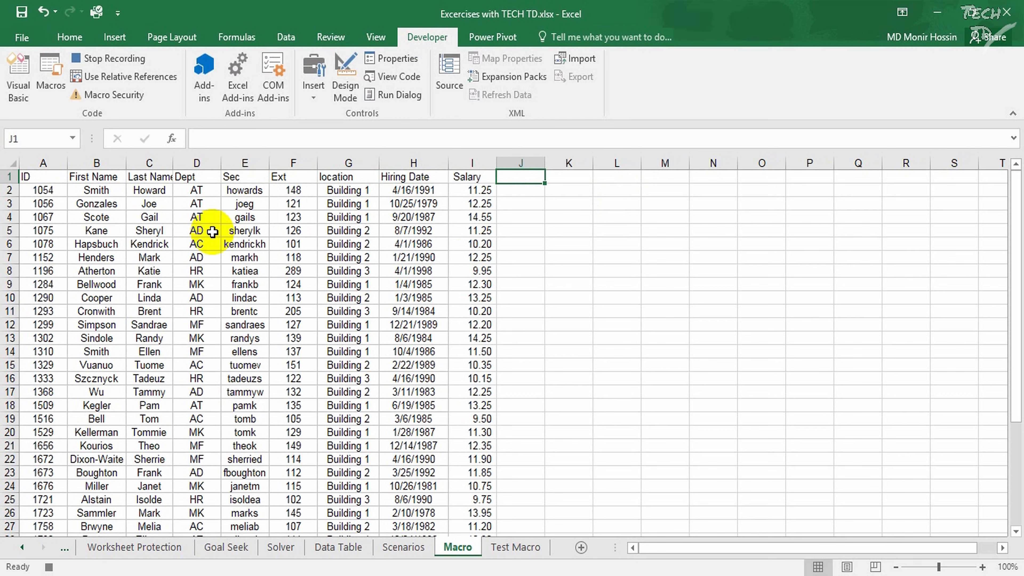
Give the header cells A1 to I1 white text on a light blue fill
left_click_drag(30, 176, 466, 178)
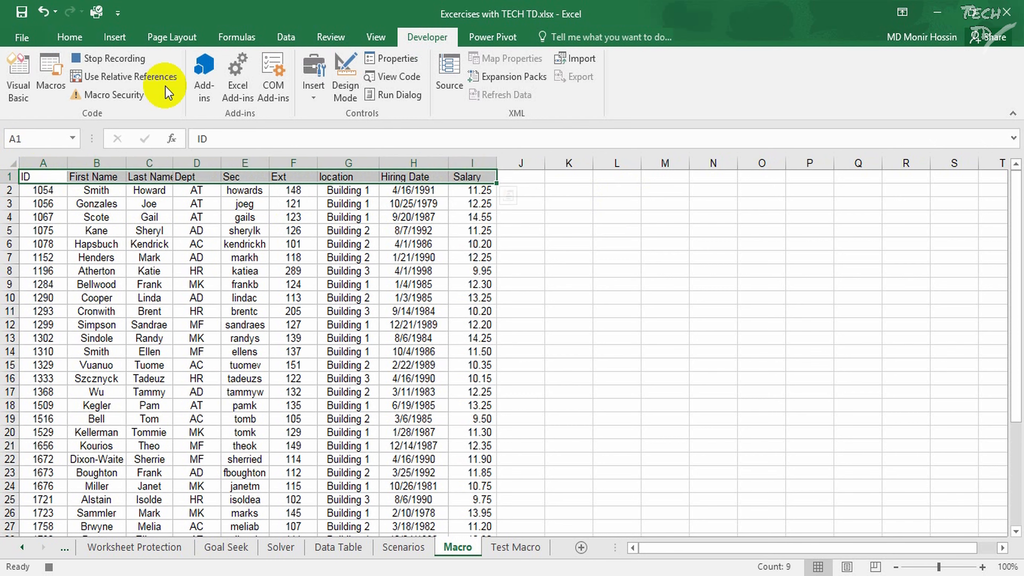
left_click(69, 37)
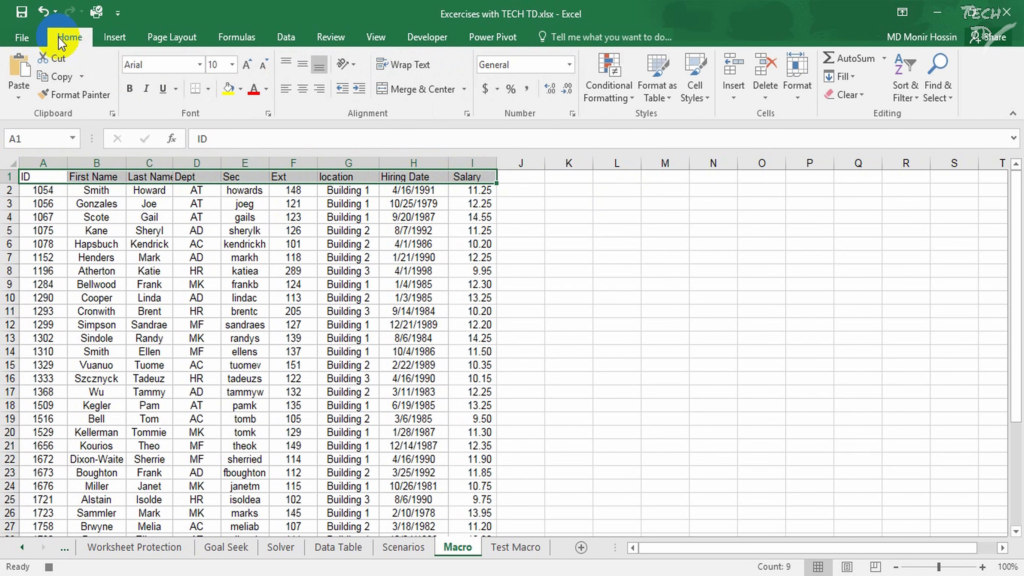
left_click(266, 90)
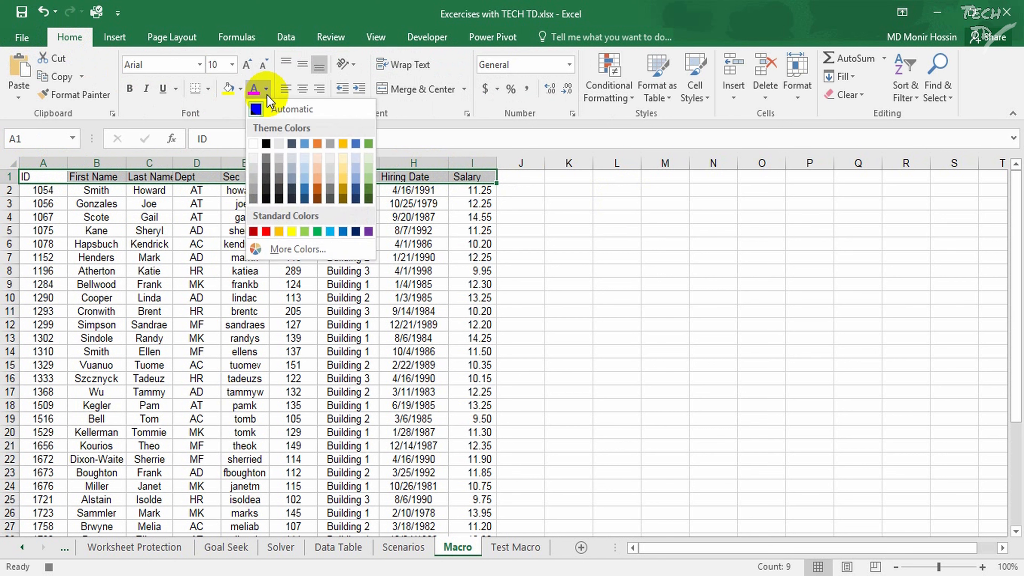
left_click(306, 180)
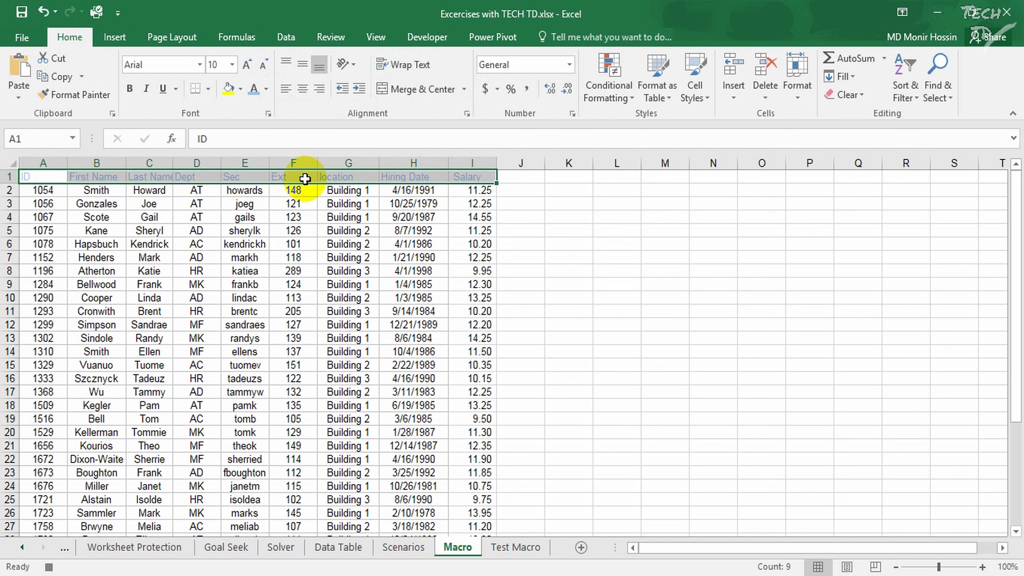
left_click(266, 92)
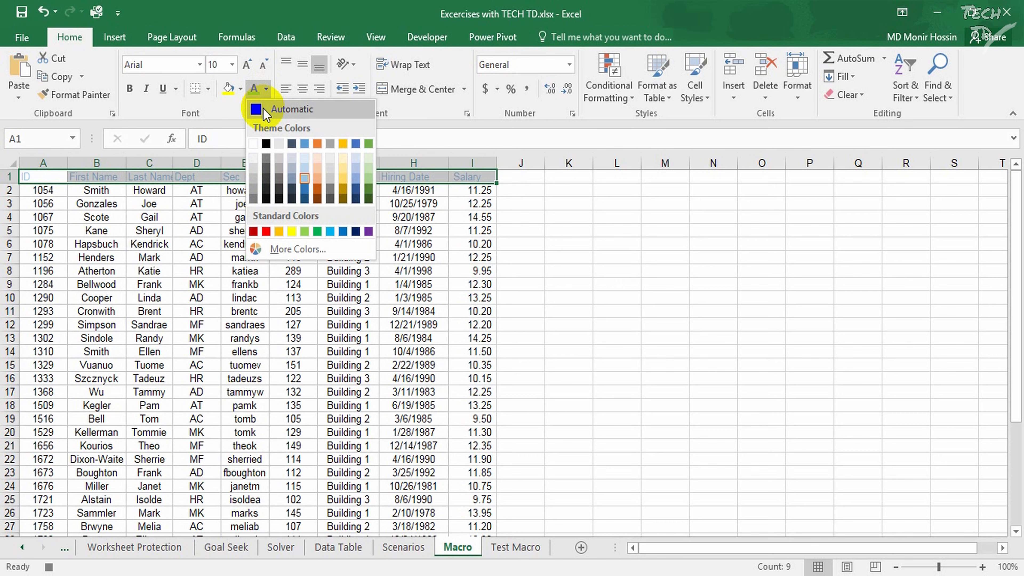
left_click(253, 142)
left_click(240, 89)
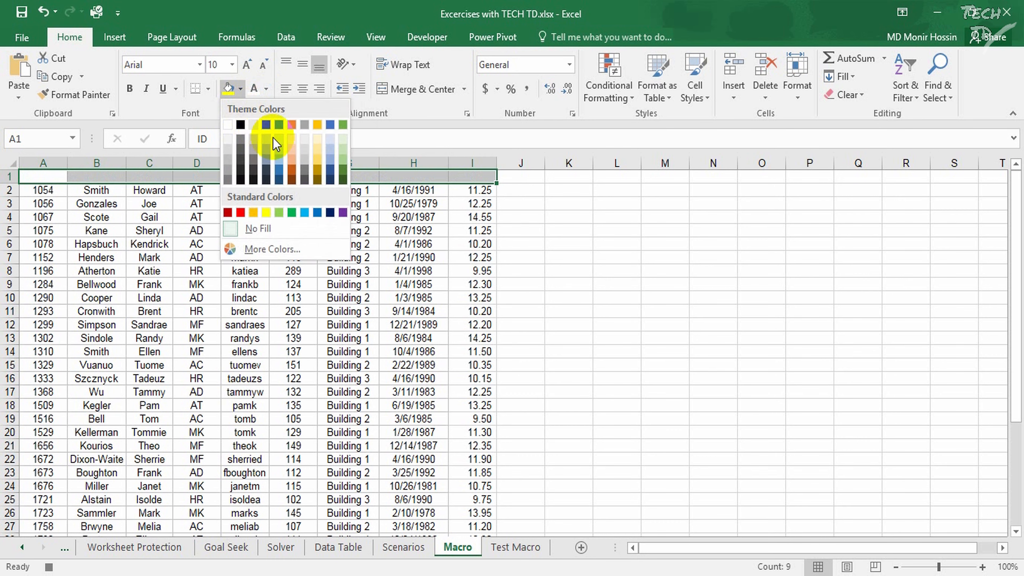
left_click(279, 157)
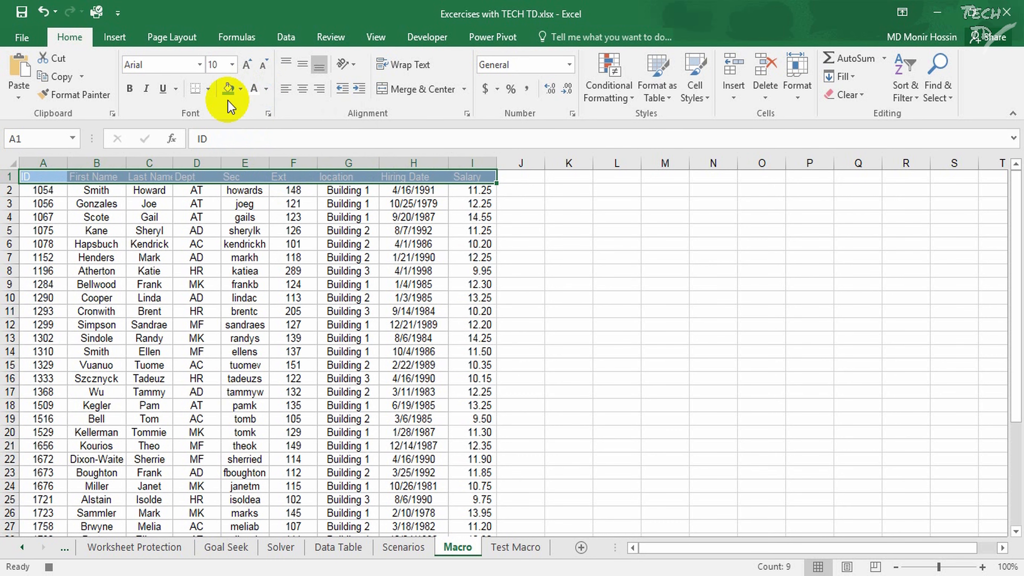
Make the header row text bold, enlarge it to 14 pt and center it horizontally
left_click(134, 93)
left_click(247, 69)
left_click(248, 67)
left_click(247, 67)
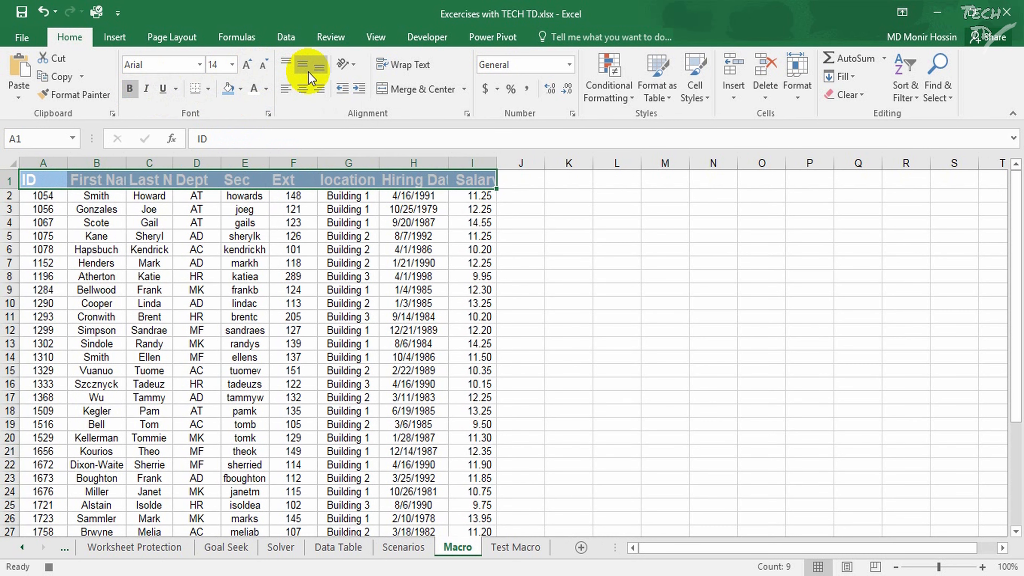
left_click(302, 89)
AutoFit the widths of columns A to I to their contents
double_click(379, 165)
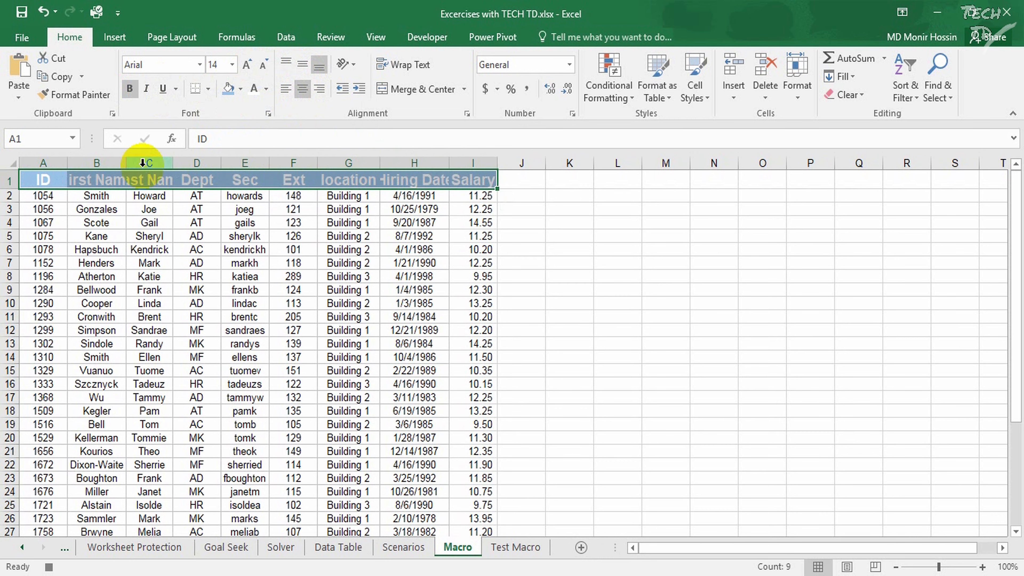
left_click_drag(49, 163, 457, 165)
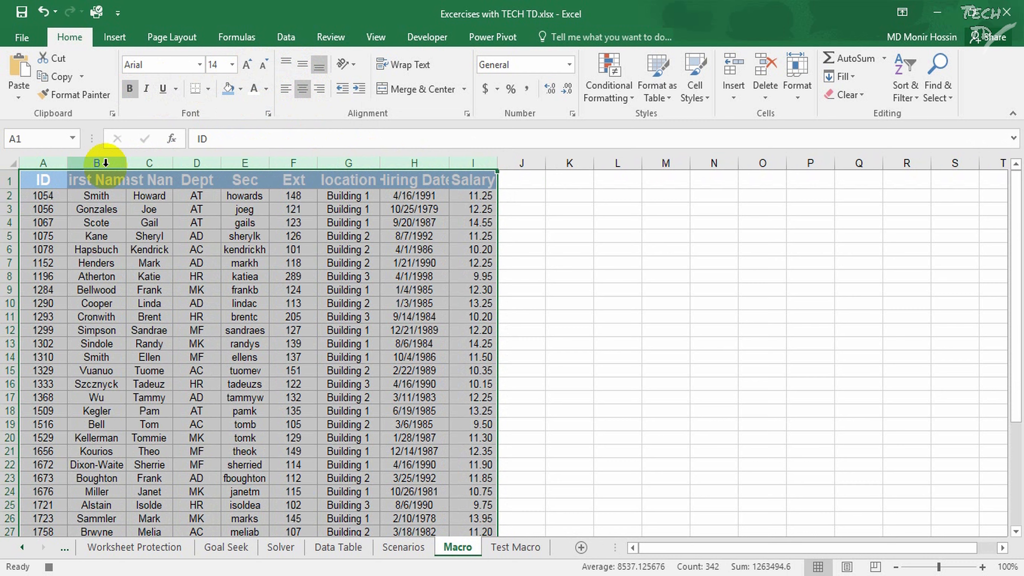
double_click(123, 163)
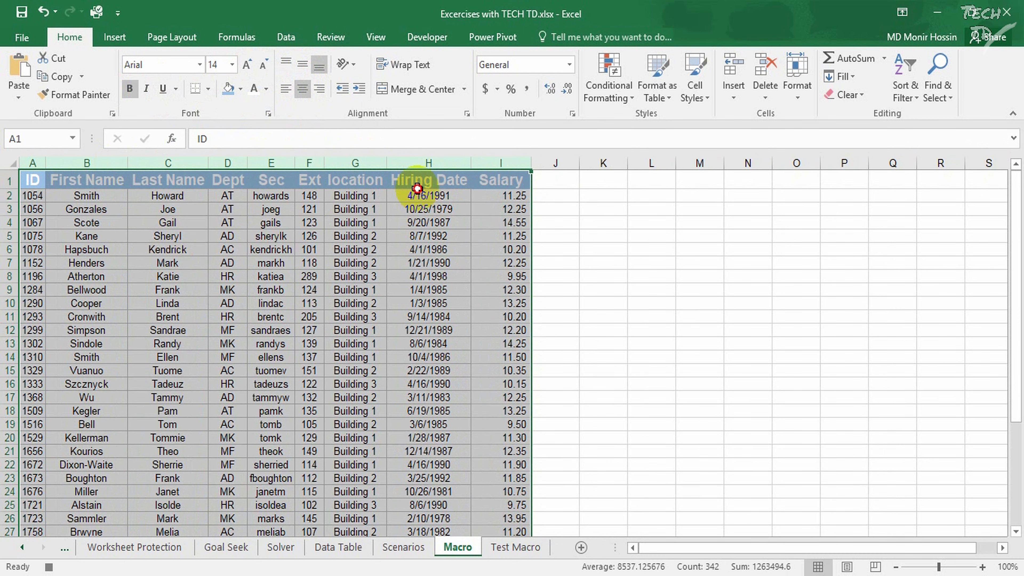
left_click(411, 182)
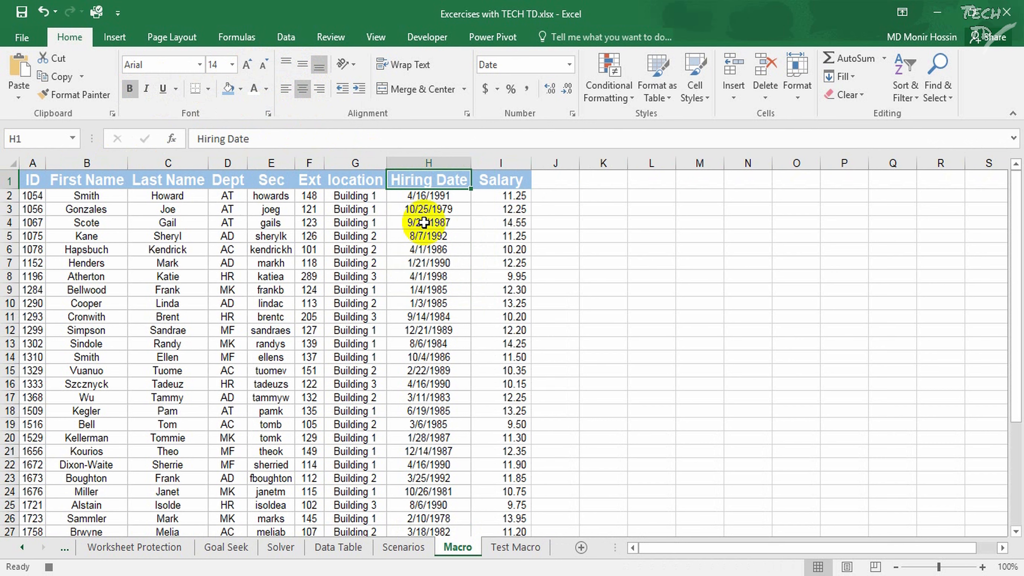
Apply the dollar accounting format to the Salary values in I2 to I38
left_click(516, 197)
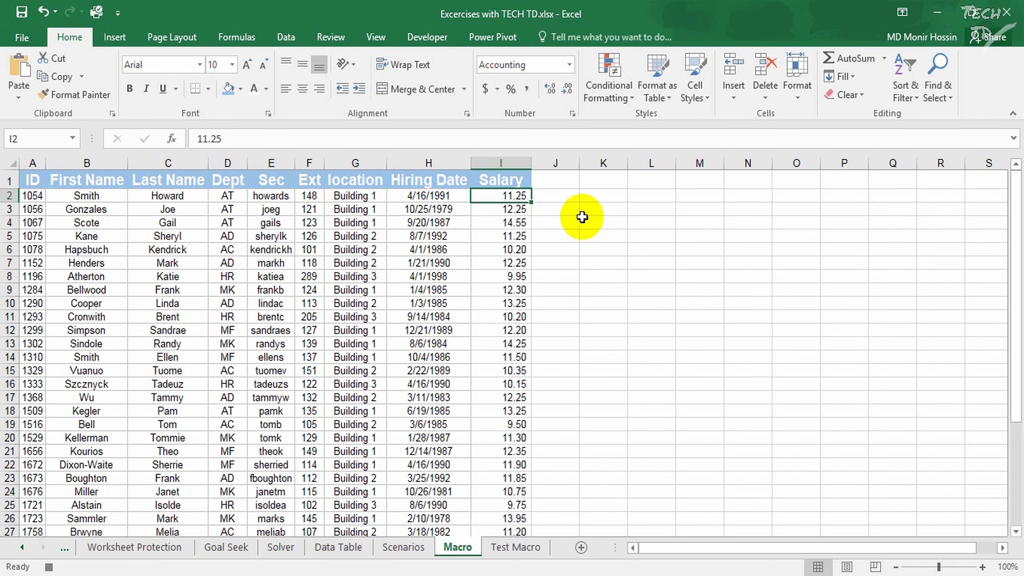
key("ctrl+shift+Down")
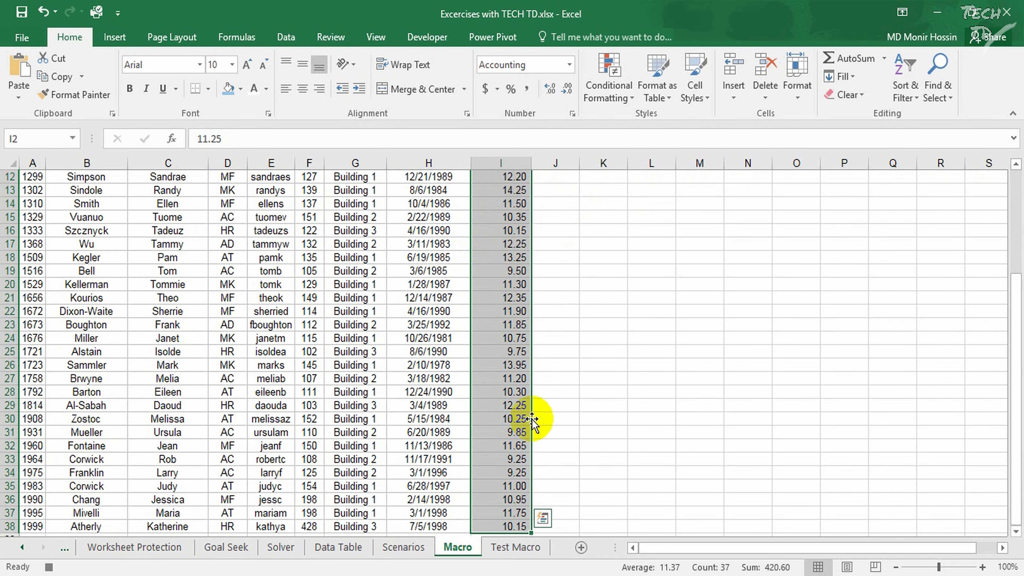
left_click(486, 89)
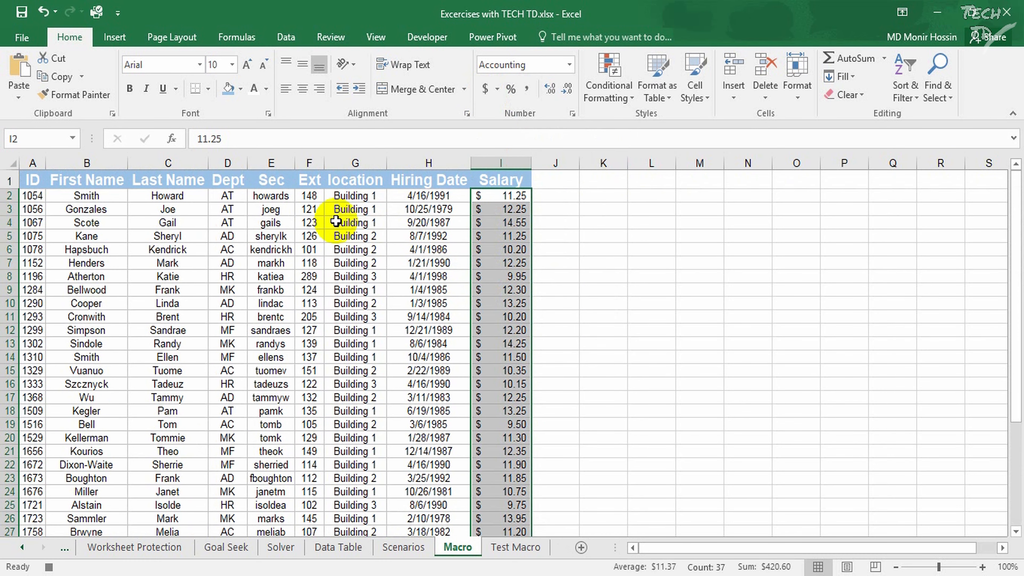
Format the Hiring Date values in H2 to H38 with the 14-Mar-12 date type
left_click(438, 197)
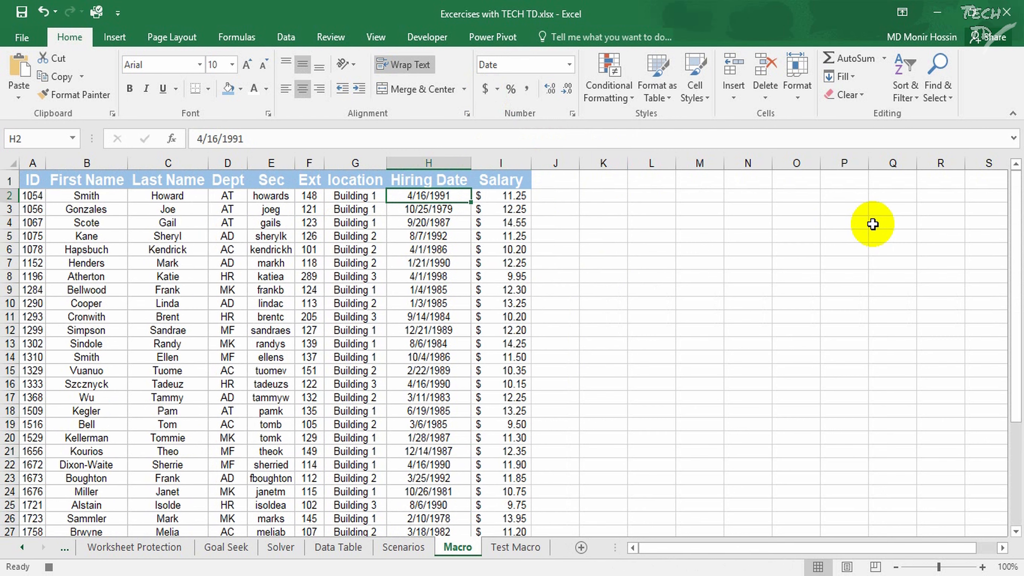
key("ctrl+shift+Down")
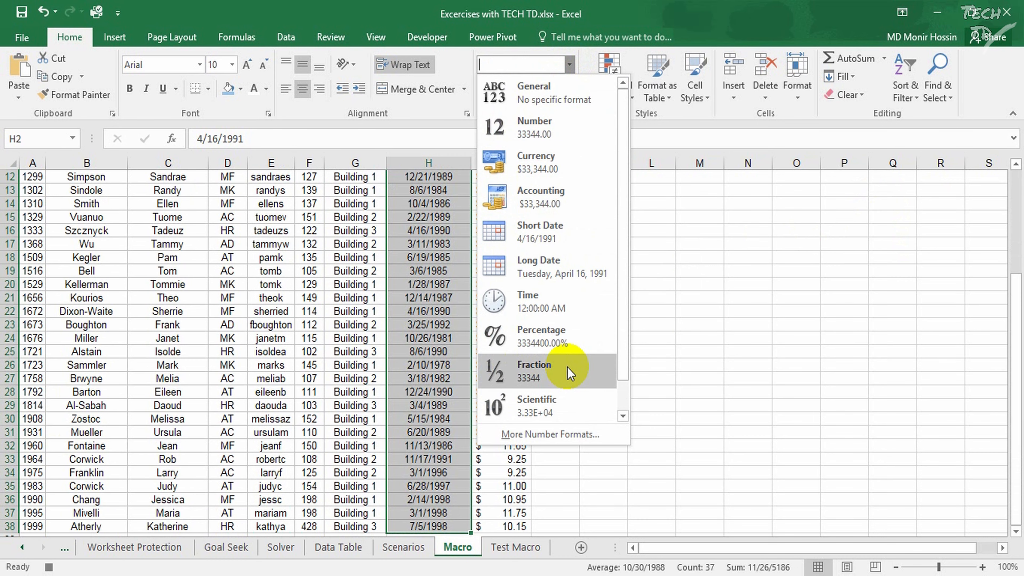
key("Escape")
scroll(556, 434, "up", 4)
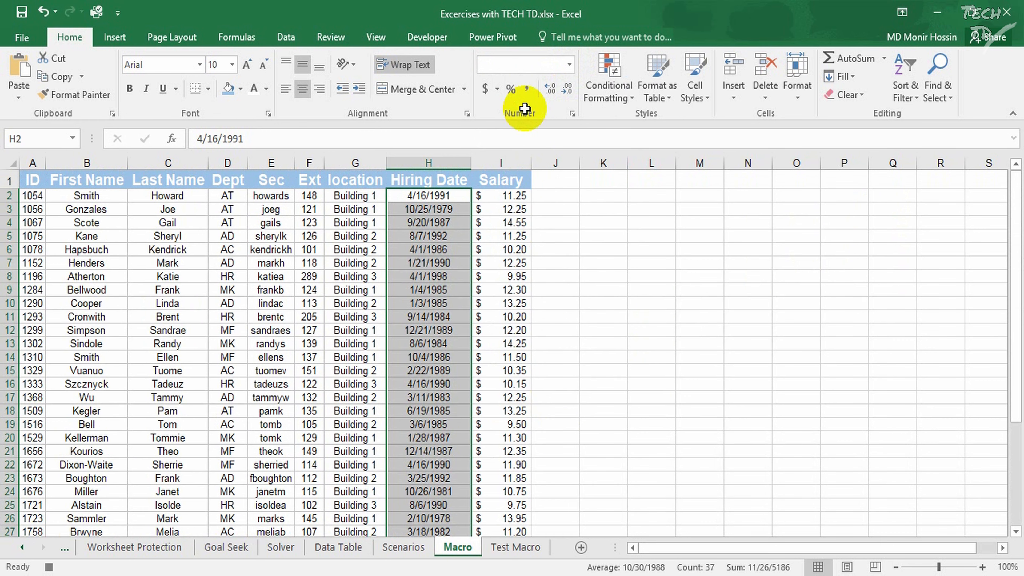
key("ctrl+1")
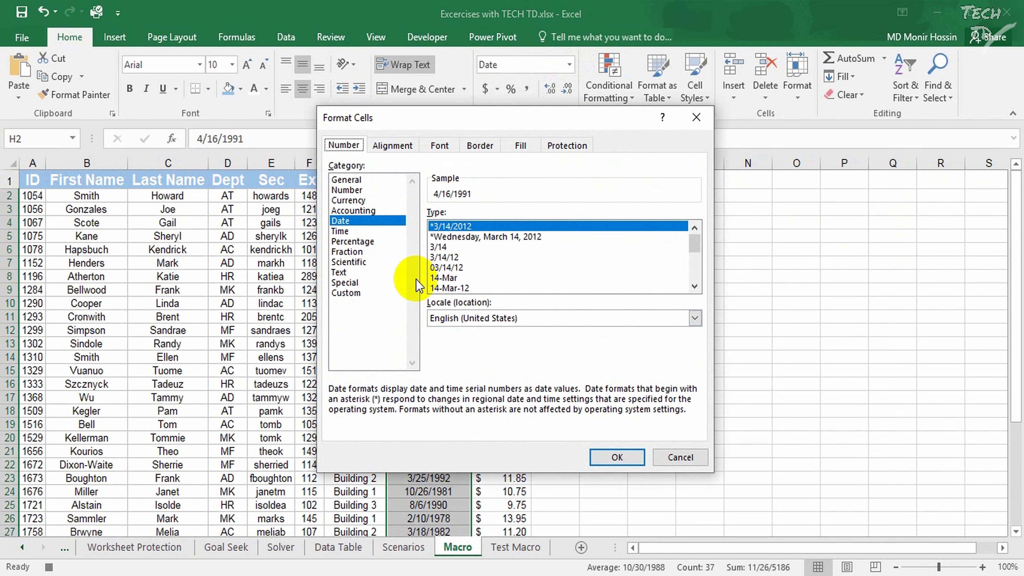
left_click(465, 288)
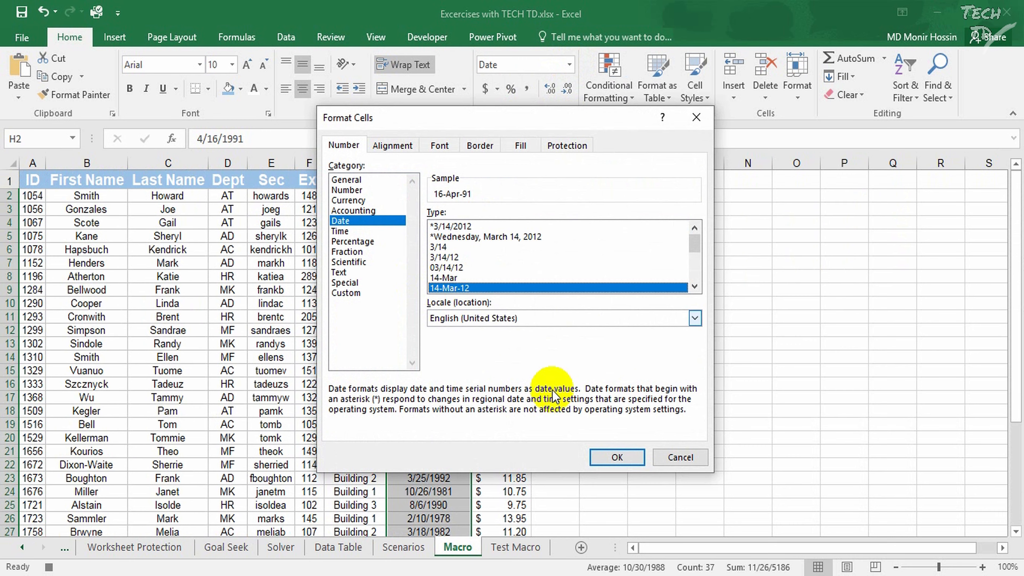
left_click(617, 457)
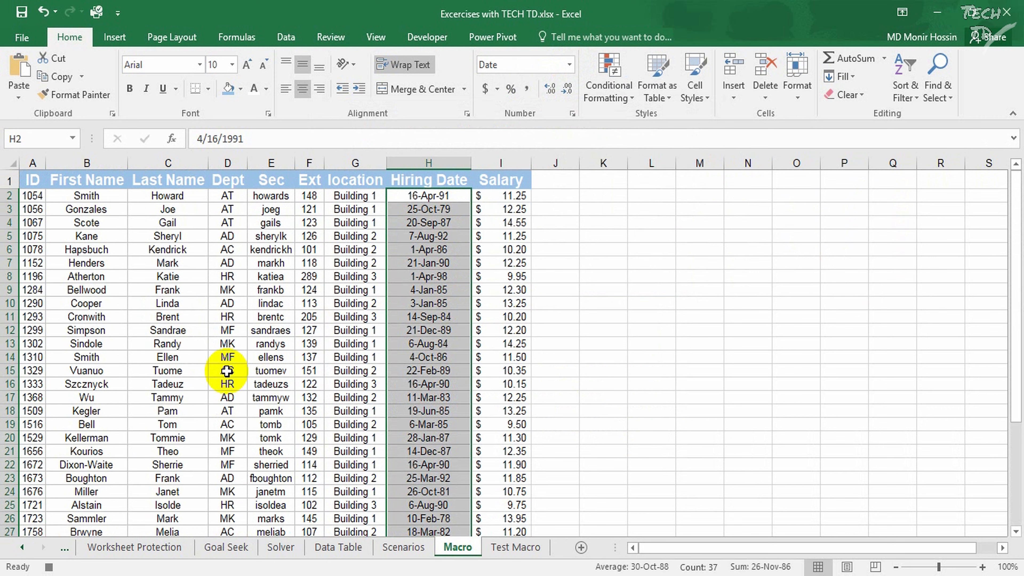
Add filters to the header row of the employee data
left_click(260, 369)
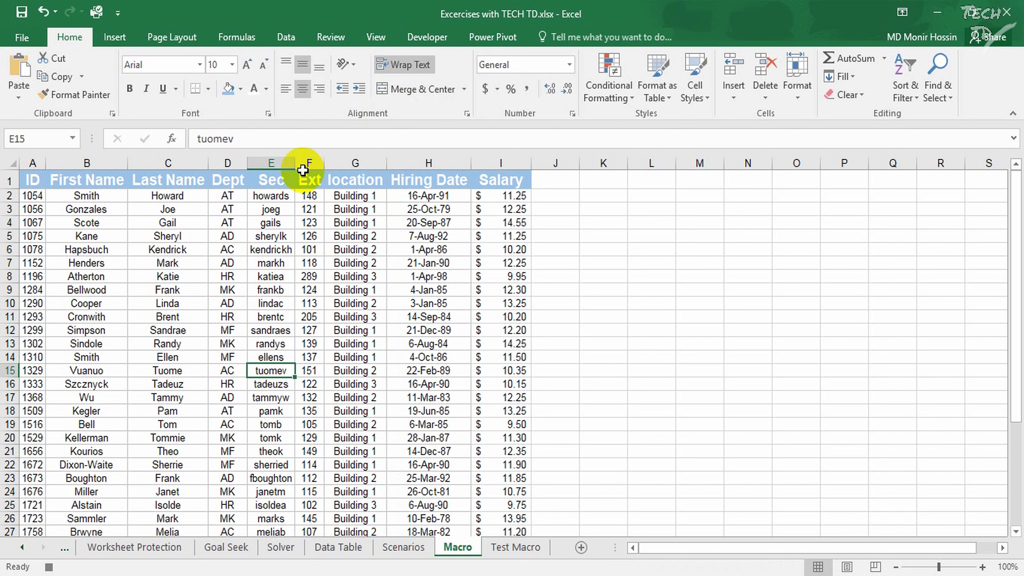
left_click(299, 35)
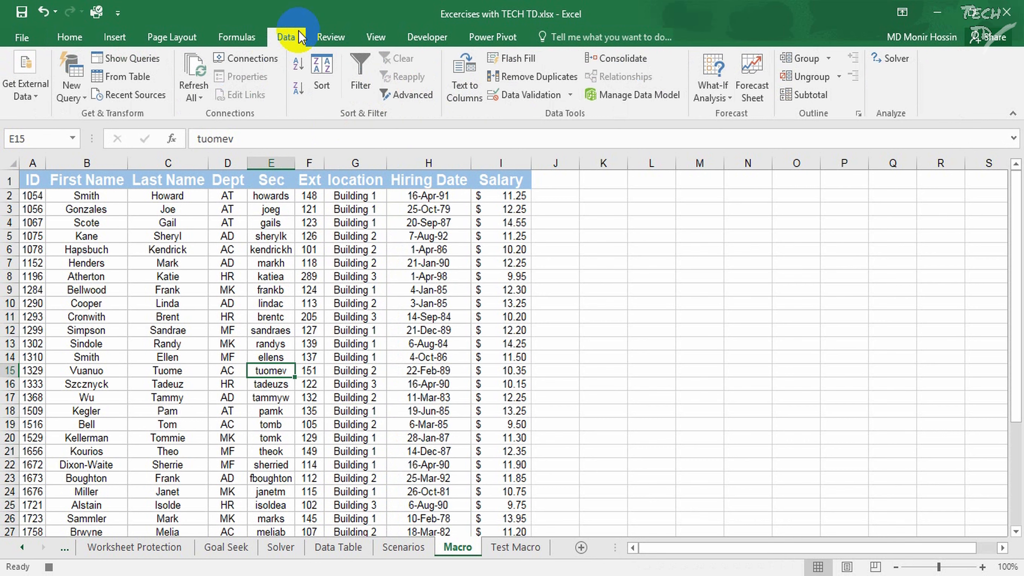
left_click(360, 61)
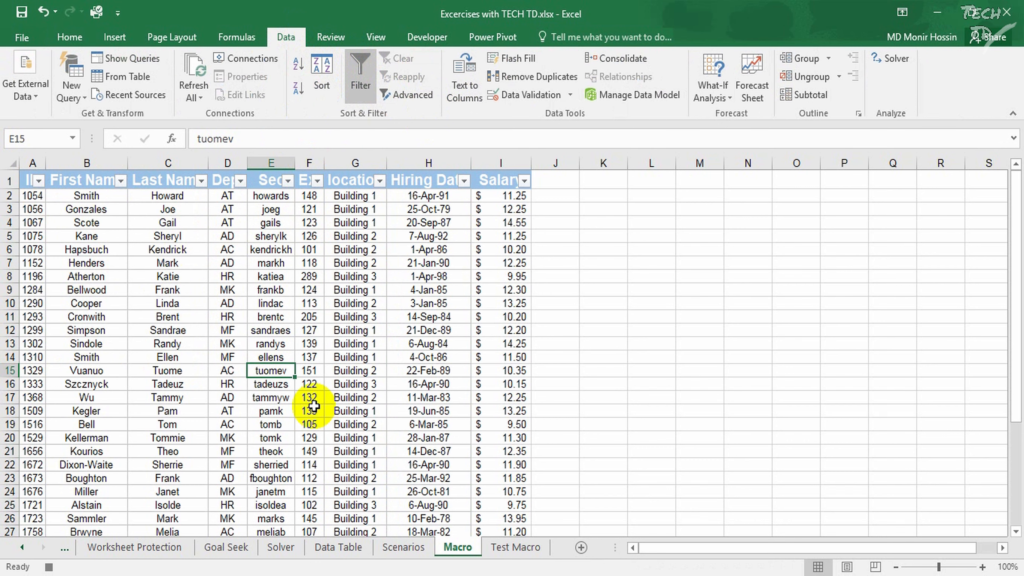
Stop recording the macro and select cell E14 in the employee data
left_click(427, 42)
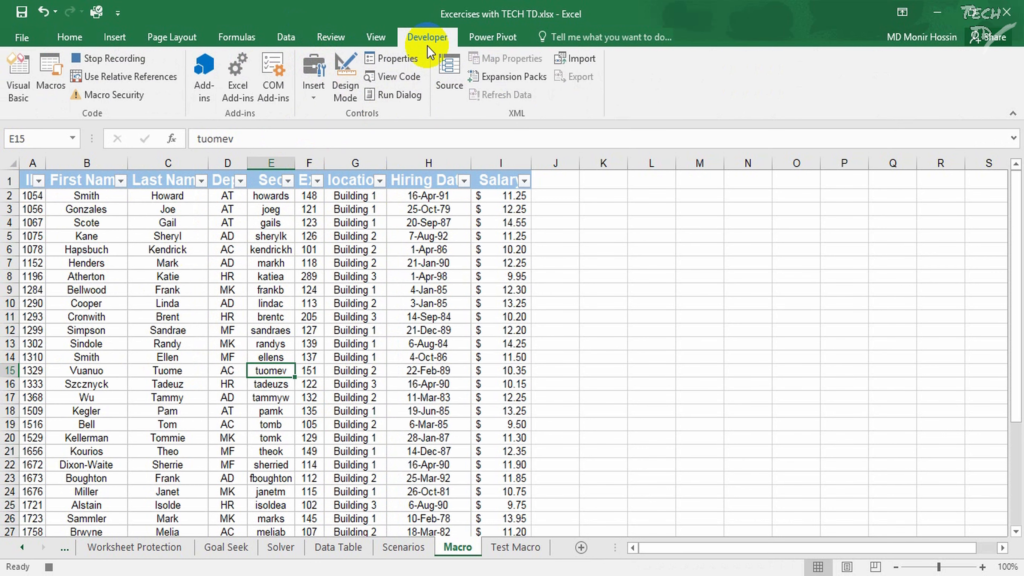
left_click(139, 54)
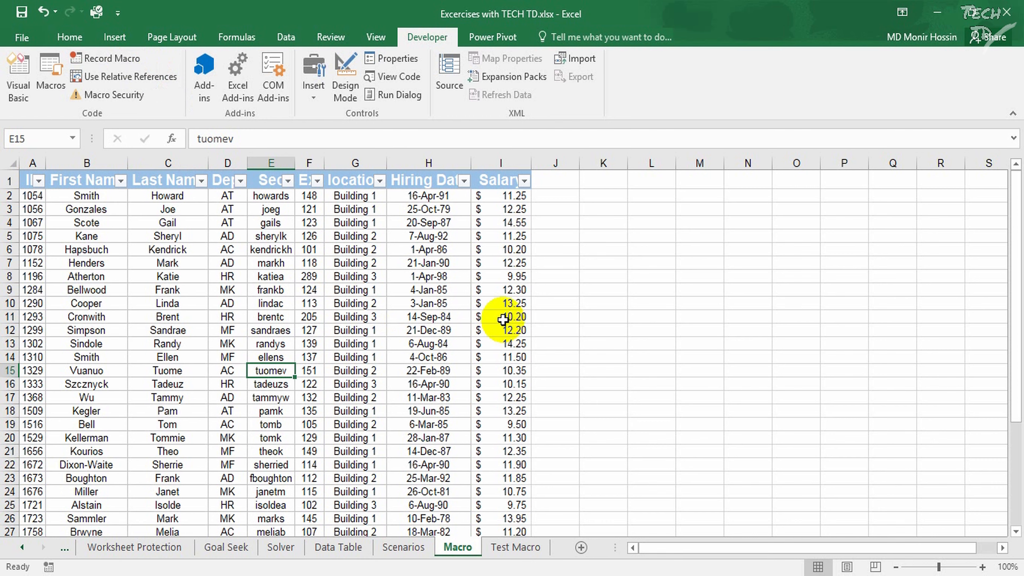
left_click(607, 329)
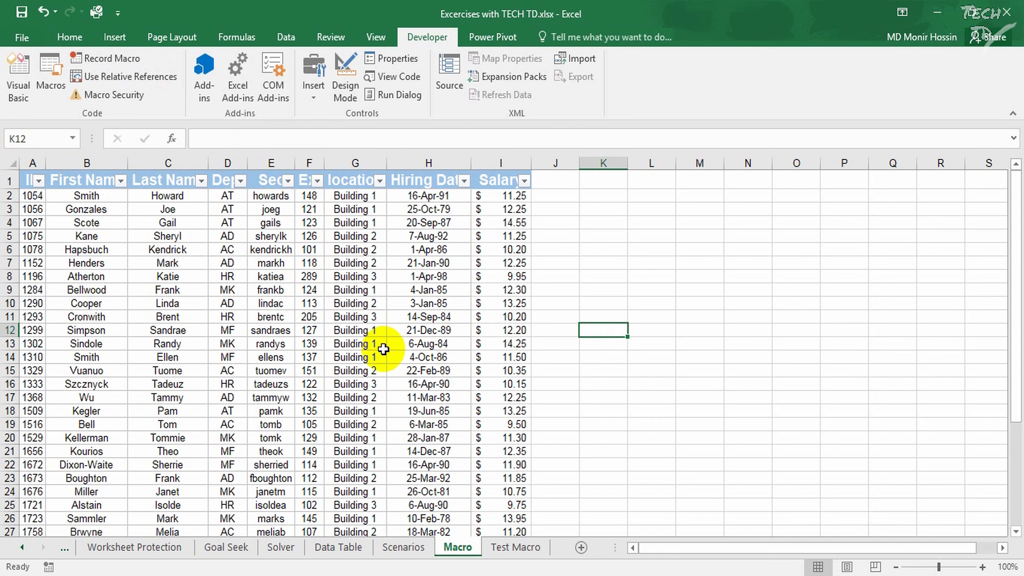
left_click(276, 358)
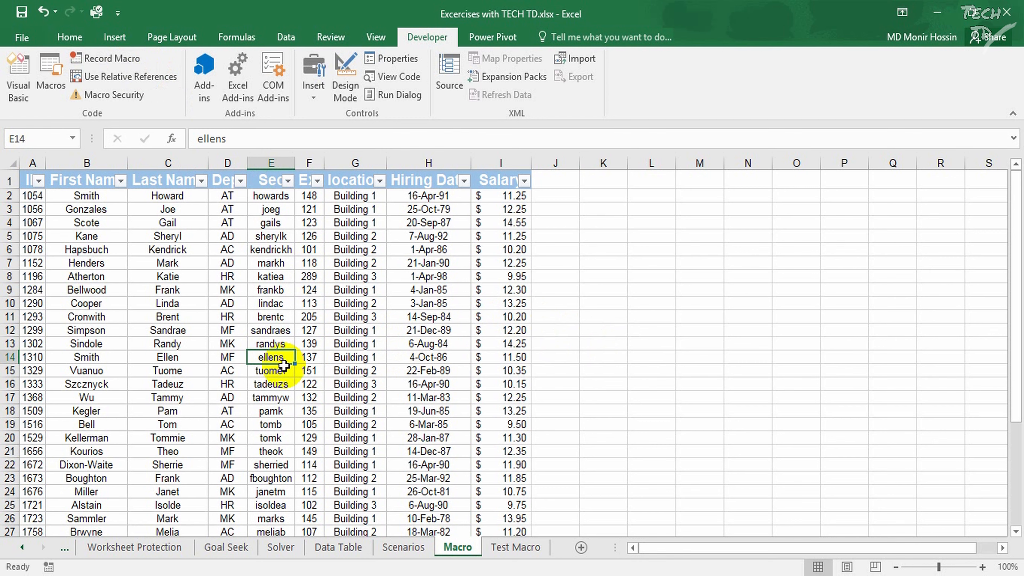